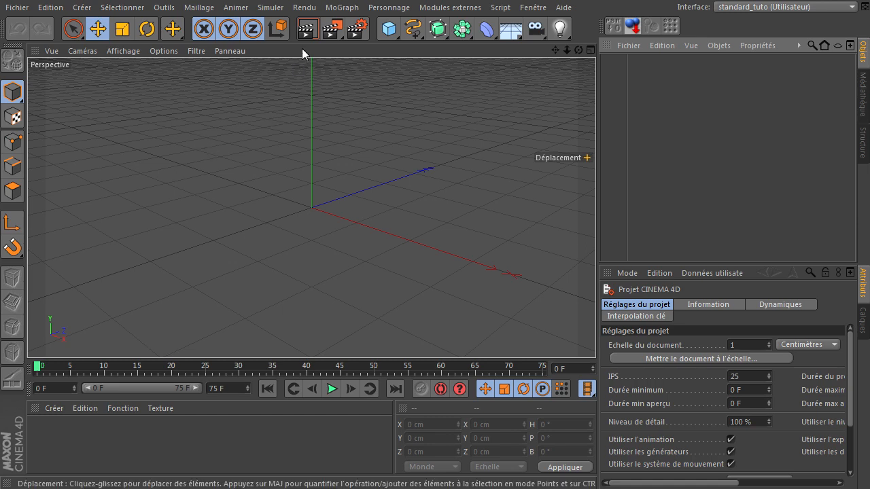
# Open the render settings and examine the list of available render effects, including Filigrane
pyautogui.click(357, 29)
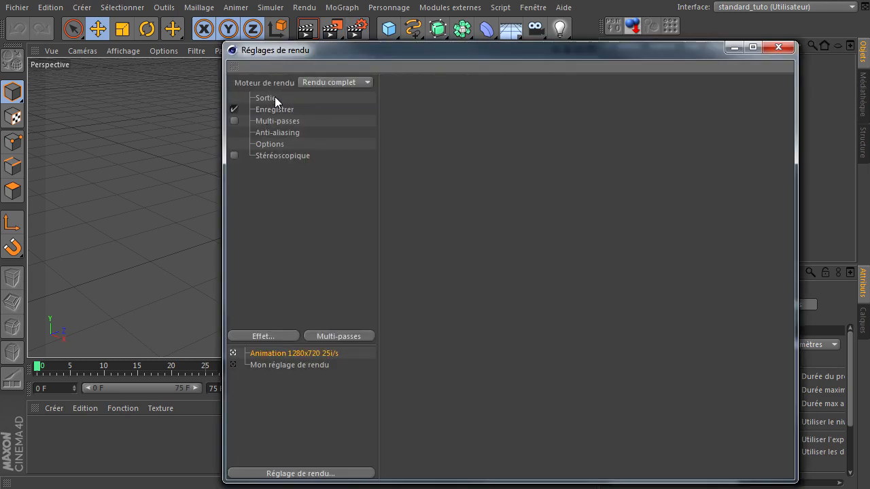
pyautogui.click(280, 335)
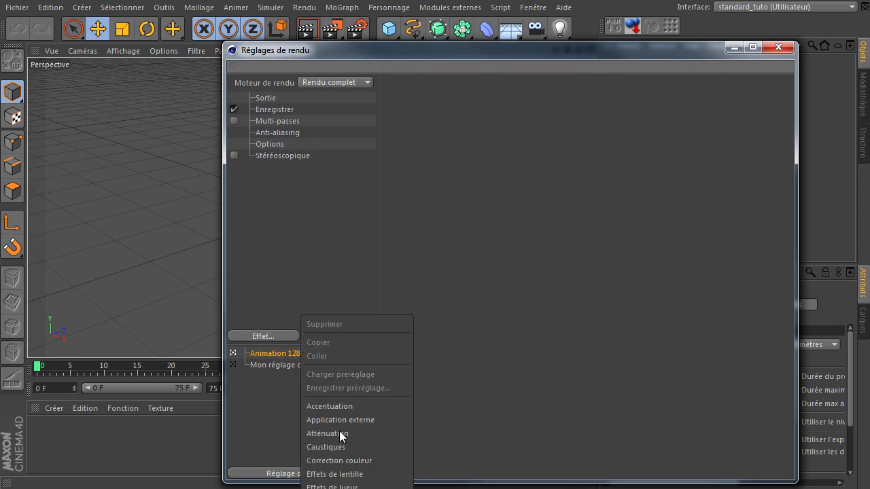
pyautogui.click(577, 264)
pyautogui.moveTo(545, 47); pyautogui.dragTo(496, 17)
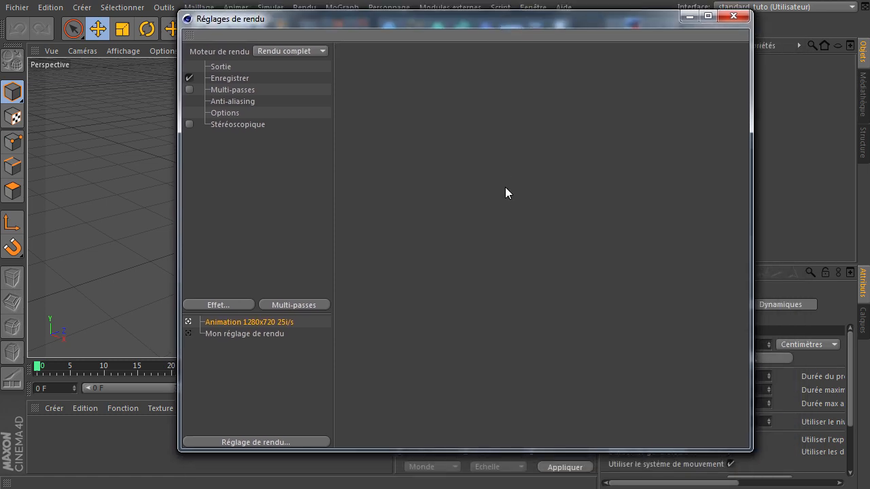
pyautogui.moveTo(219, 314); pyautogui.dragTo(242, 237)
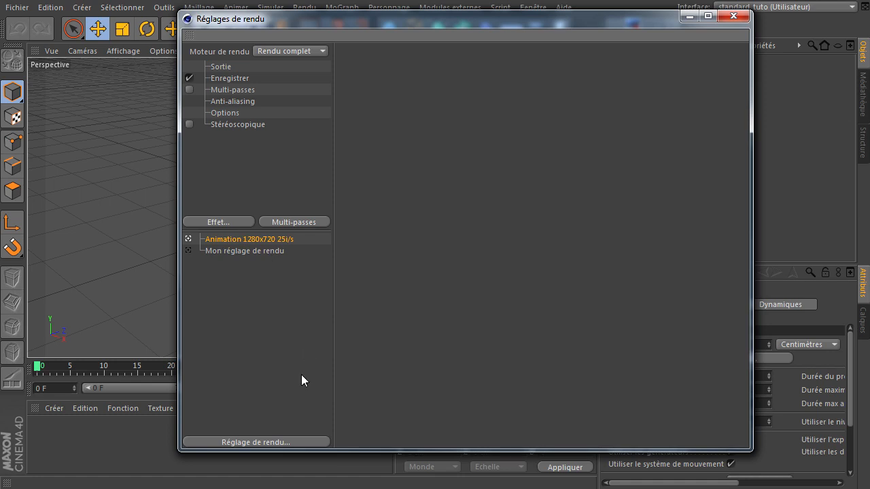
pyautogui.click(212, 222)
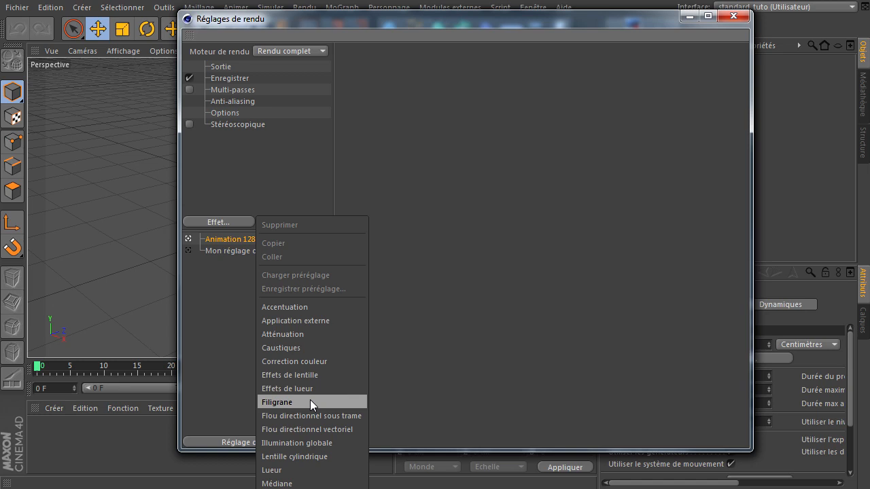
pyautogui.click(554, 223)
pyautogui.click(736, 21)
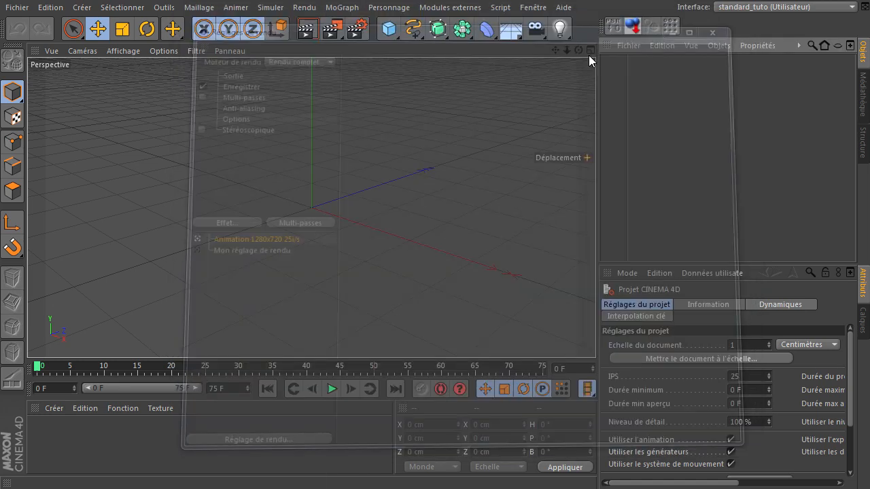
# Add a sphere, a cube and a pyramid, dropping each one so its base rests on the ground
pyautogui.moveTo(388, 29); pyautogui.dragTo(747, 68)
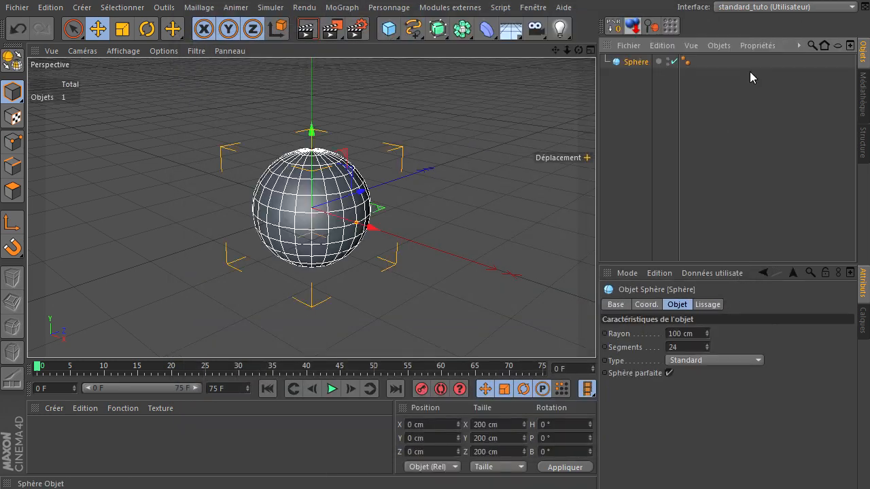
pyautogui.click(633, 26)
pyautogui.moveTo(388, 29); pyautogui.dragTo(511, 39)
pyautogui.click(623, 33)
pyautogui.moveTo(389, 30); pyautogui.dragTo(435, 117)
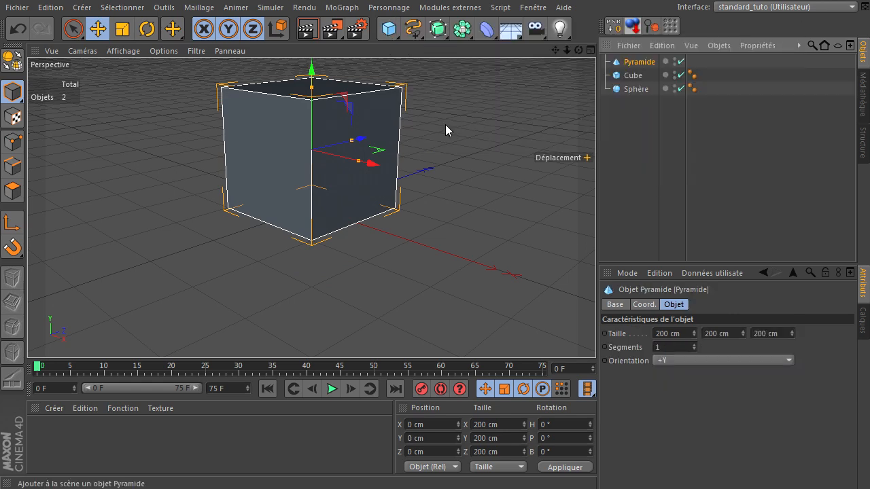
pyautogui.click(628, 32)
# Move the pyramid and the cube to opposite sides of the sphere so the three objects stand in a row
pyautogui.scroll(-3, 408, 285)
pyautogui.moveTo(383, 178); pyautogui.dragTo(547, 190)
pyautogui.click(384, 199)
pyautogui.moveTo(388, 200); pyautogui.dragTo(274, 201)
pyautogui.moveTo(282, 158); pyautogui.dragTo(219, 174)
pyautogui.click(548, 108)
# Frame the three objects, add a floor object beneath them and render the active view
pyautogui.moveTo(555, 49); pyautogui.dragTo(596, 333)
pyautogui.moveTo(578, 50); pyautogui.dragTo(596, 340)
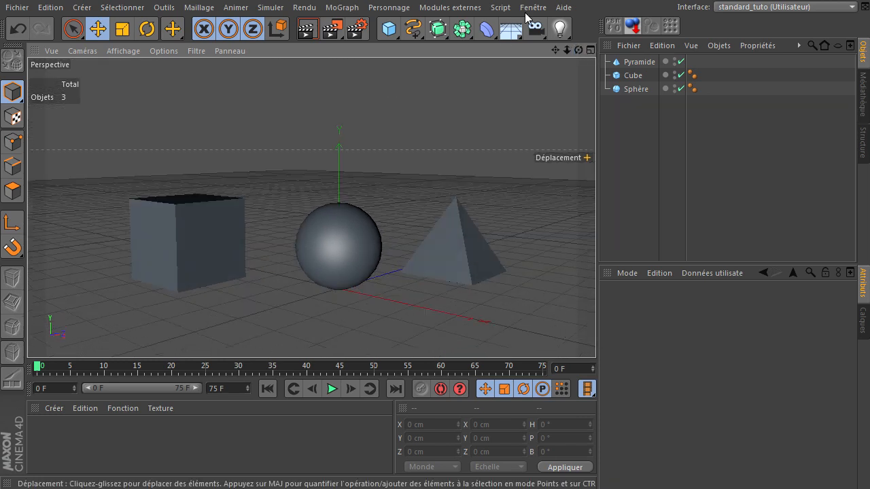
pyautogui.moveTo(555, 50); pyautogui.dragTo(595, 338)
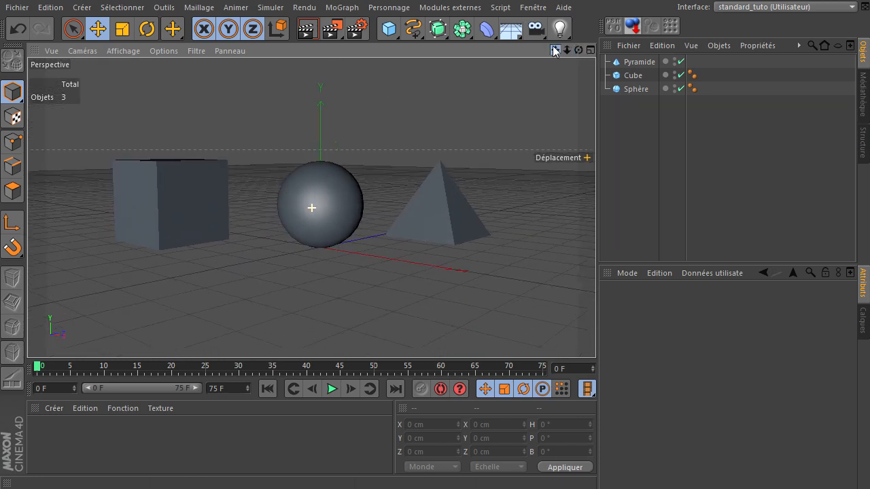
pyautogui.click(510, 28)
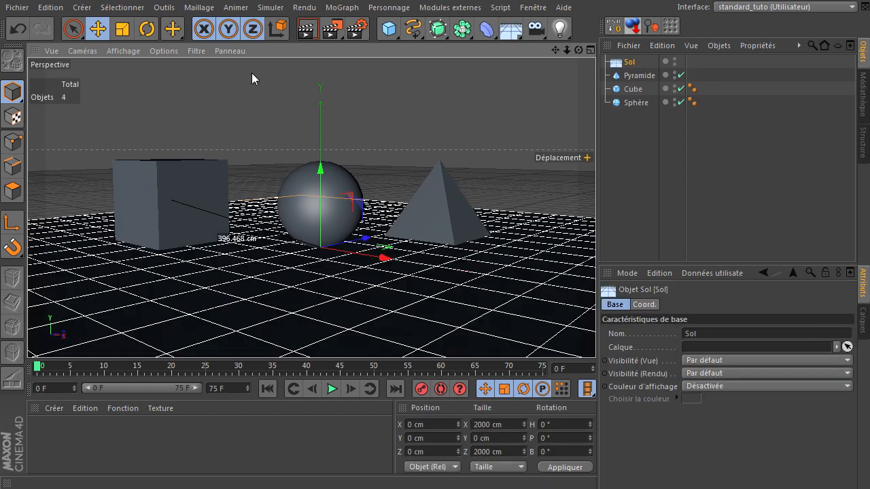
pyautogui.click(307, 28)
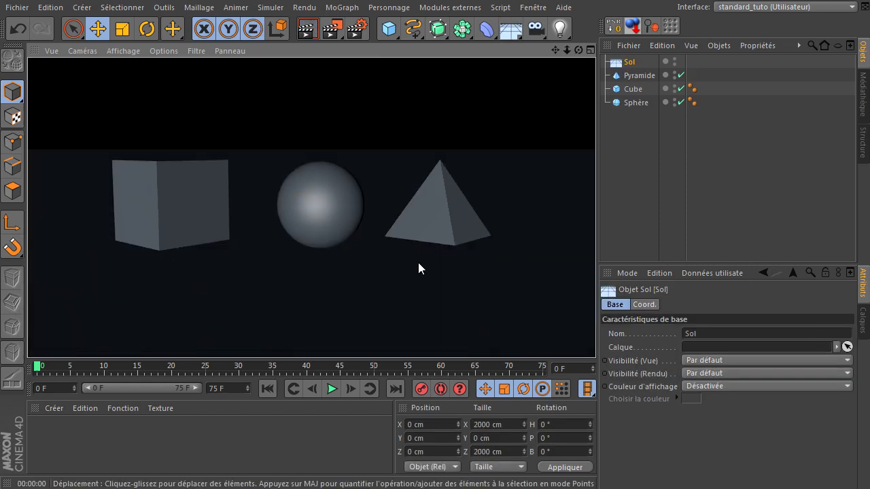
# Create two materials, applying the first to the floor and the second to the pyramid, cube and sphere
pyautogui.doubleClick(94, 445)
pyautogui.moveTo(39, 438); pyautogui.dragTo(628, 64)
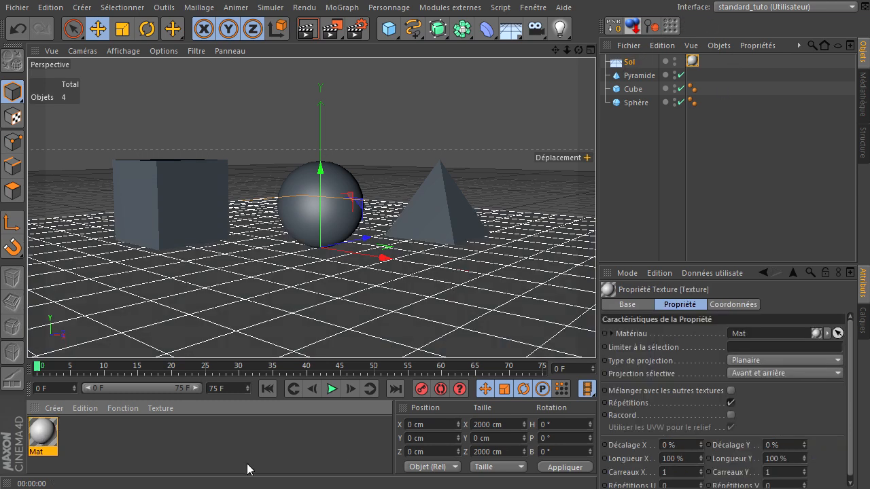
pyautogui.doubleClick(94, 448)
pyautogui.moveTo(41, 439); pyautogui.dragTo(646, 77)
pyautogui.moveTo(46, 441); pyautogui.dragTo(637, 105)
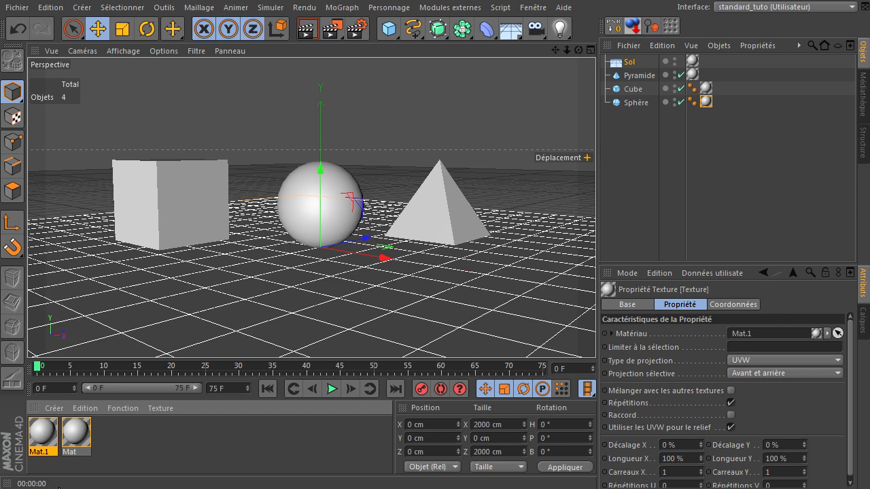
# Set the floor material's colour to pale blue (R 213, V 225, B 228) and render the active view
pyautogui.click(84, 435)
pyautogui.doubleClick(83, 435)
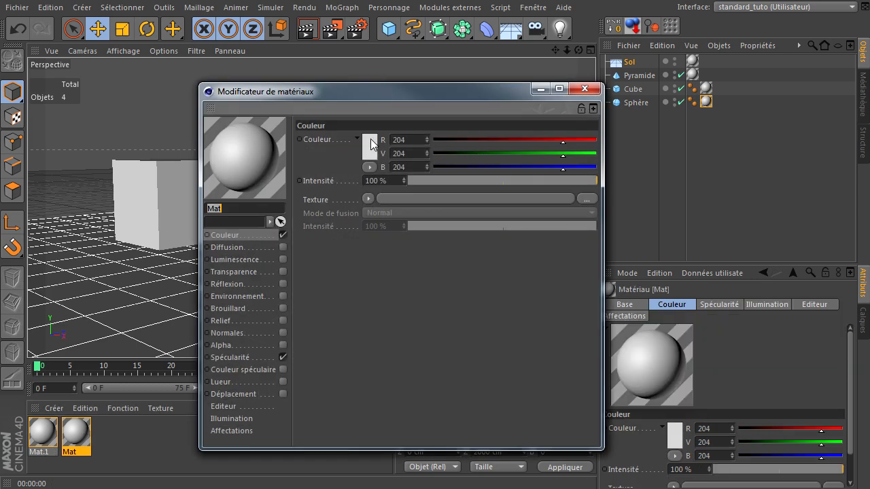
pyautogui.click(314, 146)
pyautogui.click(291, 101)
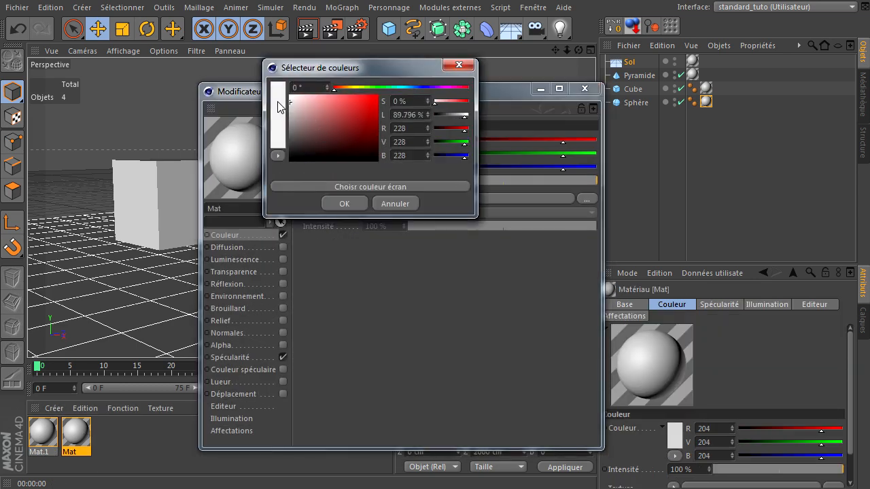
pyautogui.click(406, 88)
pyautogui.click(292, 101)
pyautogui.click(296, 102)
pyautogui.click(344, 204)
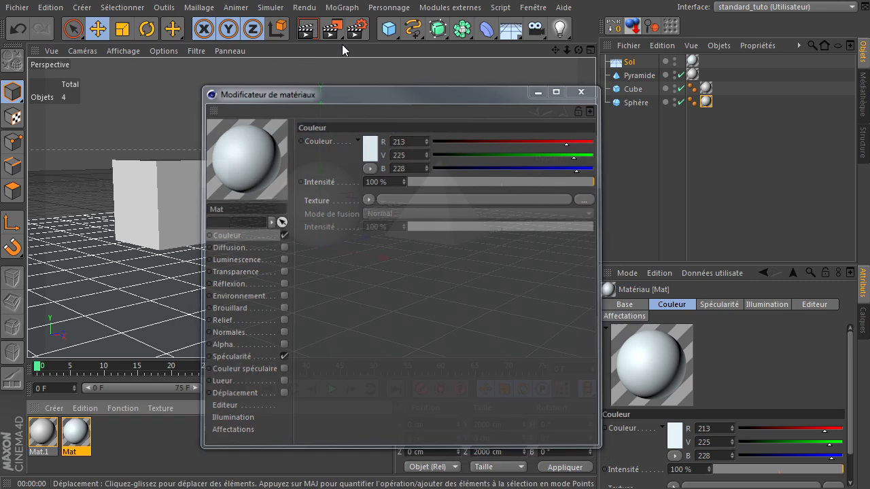
pyautogui.click(584, 88)
pyautogui.click(308, 28)
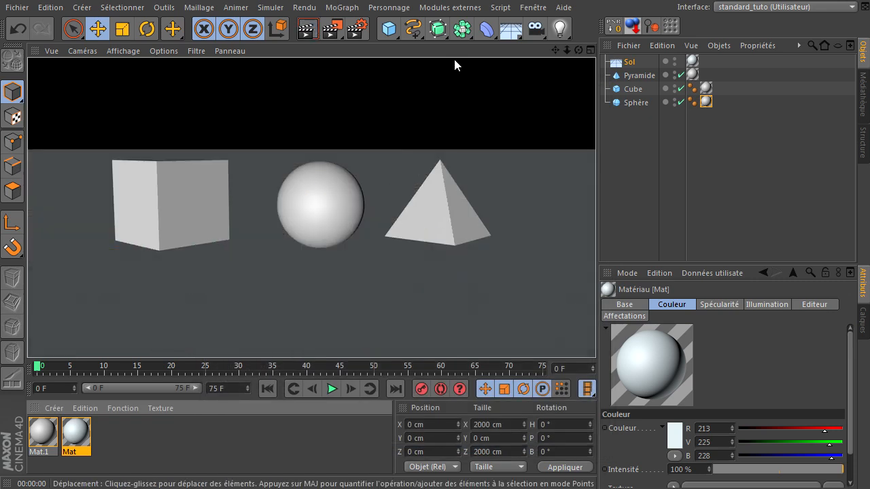
# Add an area light (Eclairage de surface) and raise it to about 198 cm on Y
pyautogui.click(559, 29)
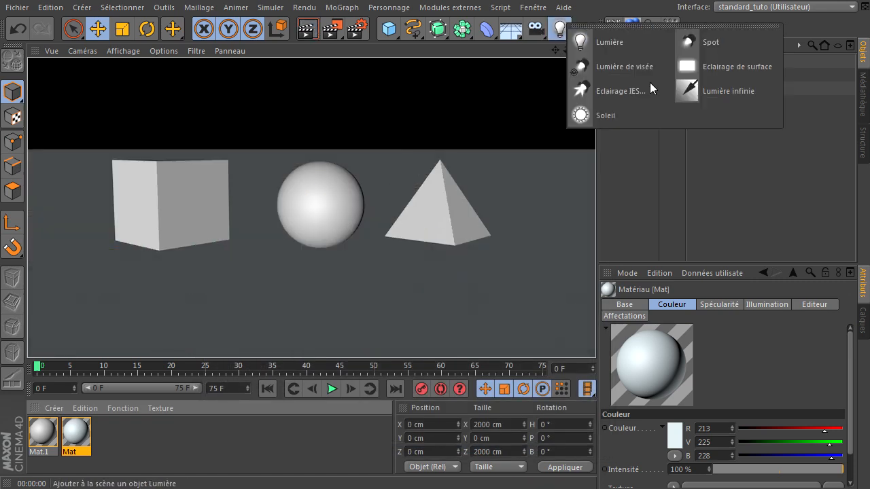
pyautogui.click(725, 68)
pyautogui.moveTo(321, 149); pyautogui.dragTo(327, 100)
pyautogui.moveTo(357, 166); pyautogui.dragTo(464, 165)
# Tilt the area light to a pitch of about -65° and move it to about Y 768 cm, Z -268 cm
pyautogui.press('r')
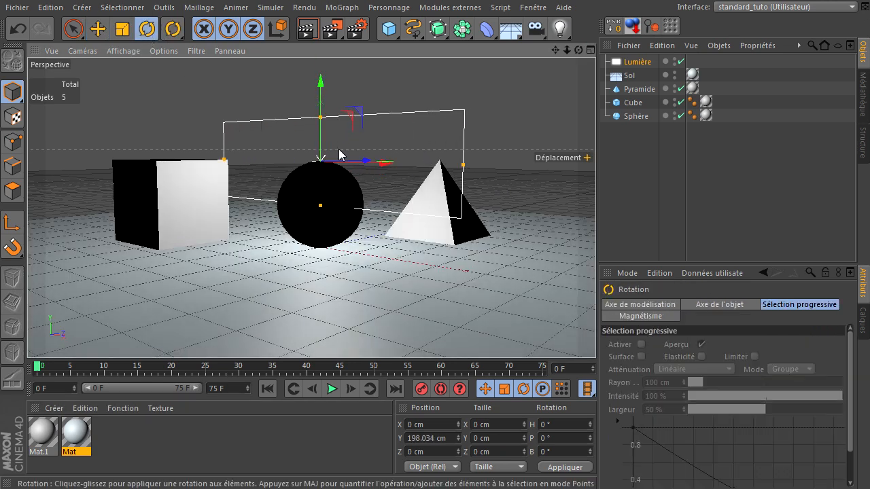
pyautogui.moveTo(291, 142); pyautogui.dragTo(236, 97)
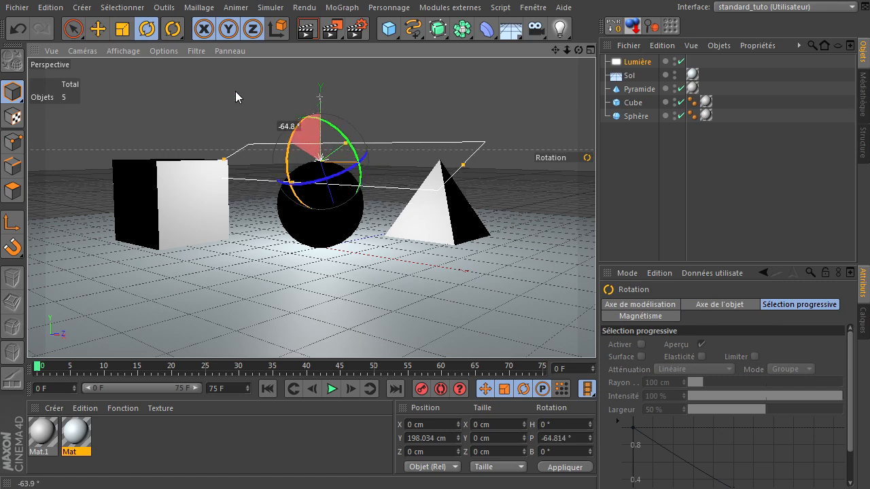
pyautogui.click(98, 28)
pyautogui.moveTo(342, 226); pyautogui.dragTo(143, 103)
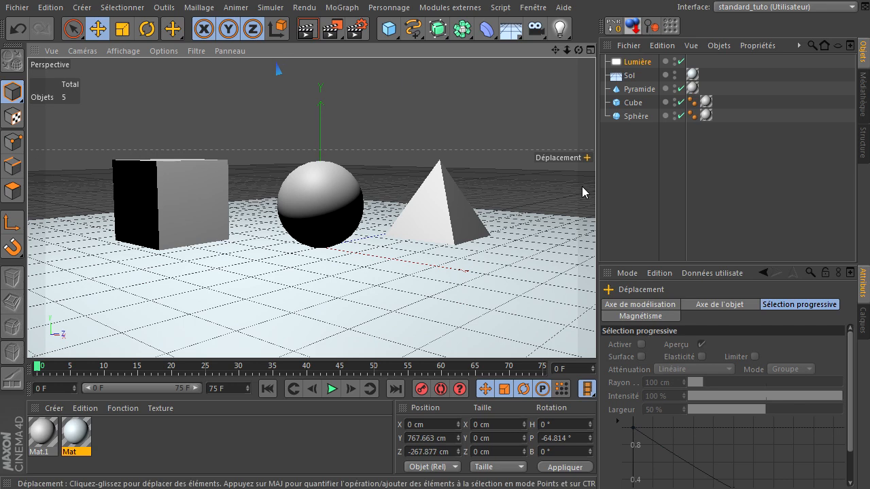
# Set the area light's shadows to Masques d'ombres (ombres diffuses) and render the active view
pyautogui.click(640, 62)
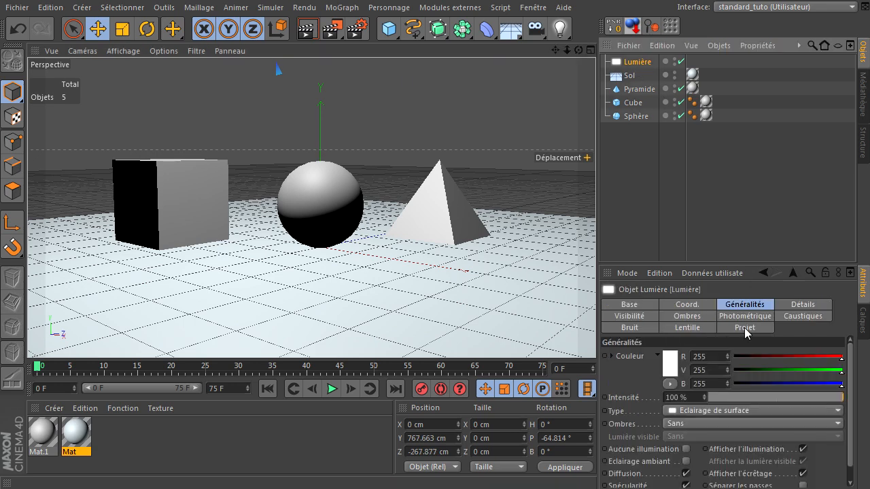
pyautogui.click(729, 424)
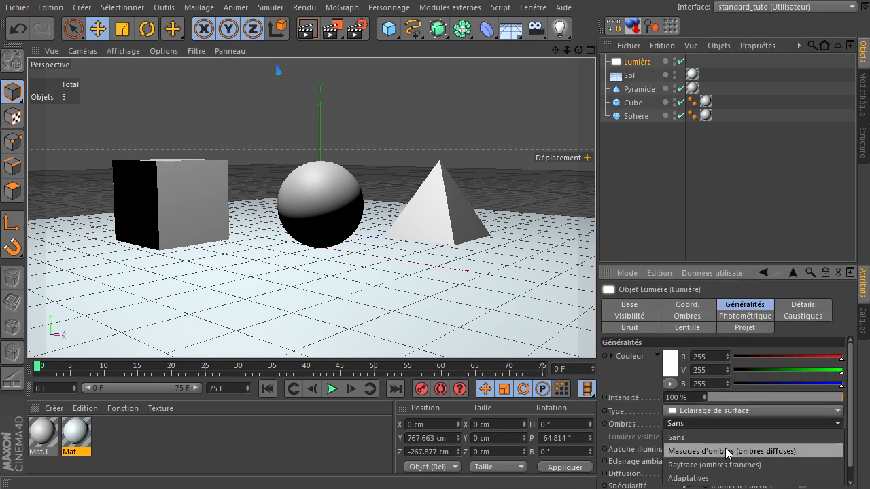
pyautogui.click(727, 452)
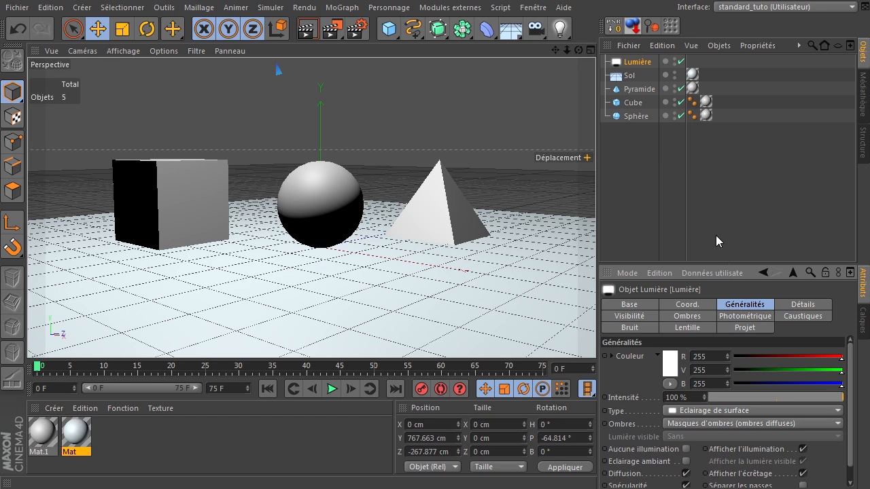
pyautogui.click(304, 34)
pyautogui.click(702, 196)
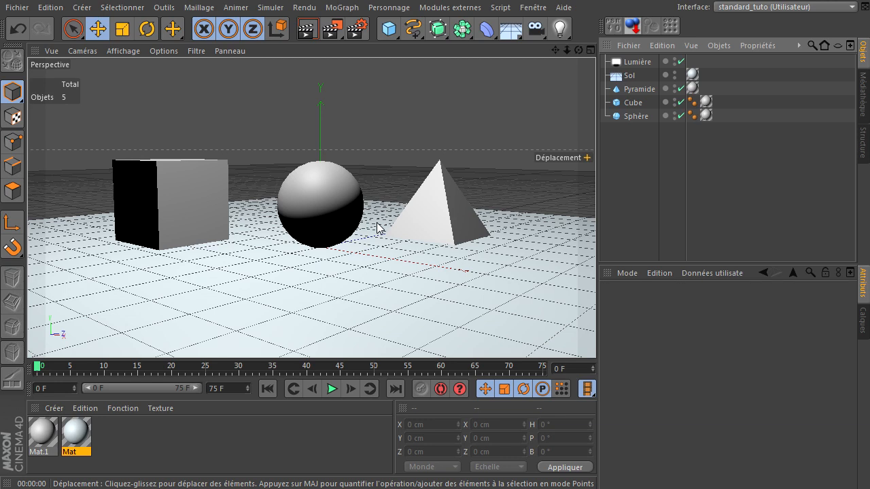
pyautogui.click(511, 29)
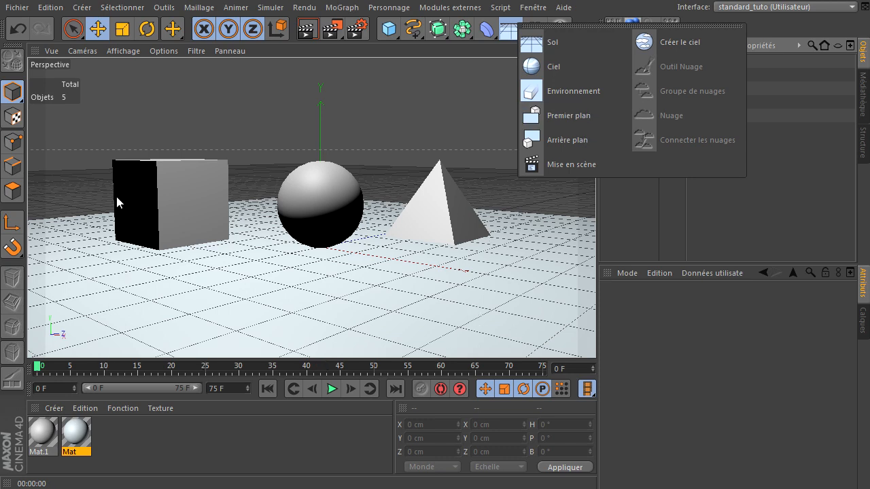
pyautogui.click(632, 210)
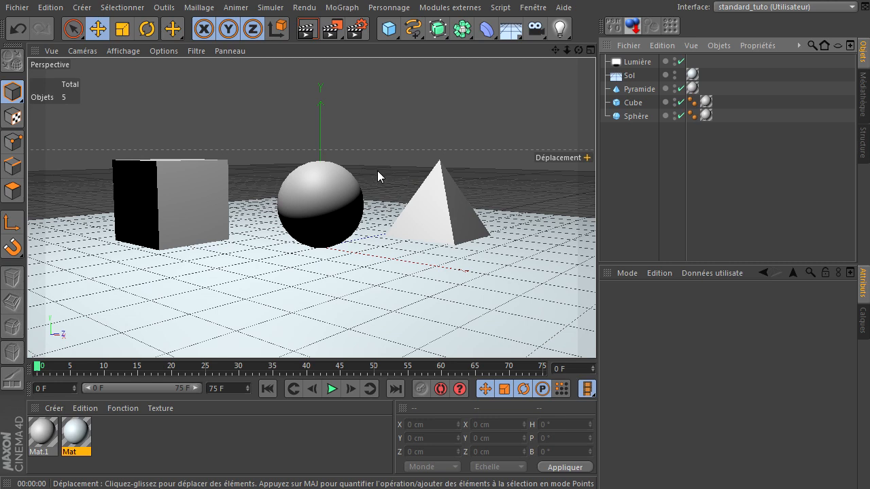
# Add the Filigrane effect to the Animation 1280x720 25i/s render settings
pyautogui.click(356, 31)
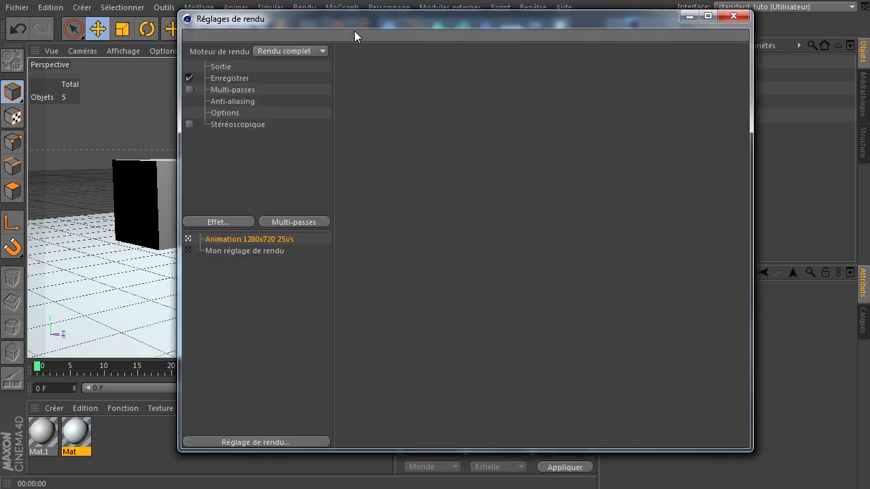
pyautogui.moveTo(356, 24); pyautogui.dragTo(465, 25)
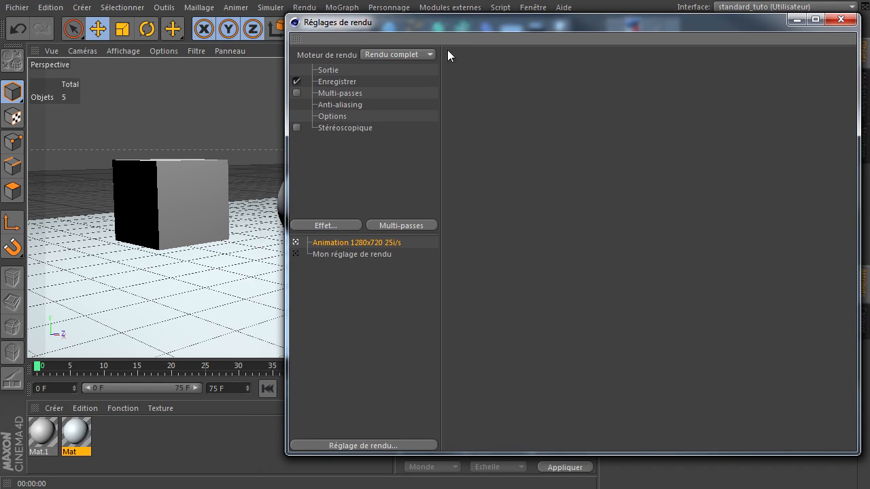
pyautogui.click(329, 225)
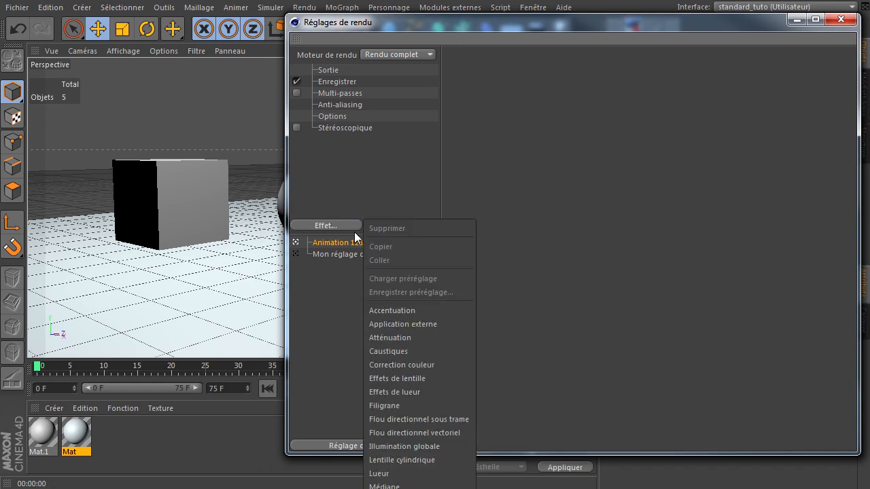
pyautogui.click(388, 406)
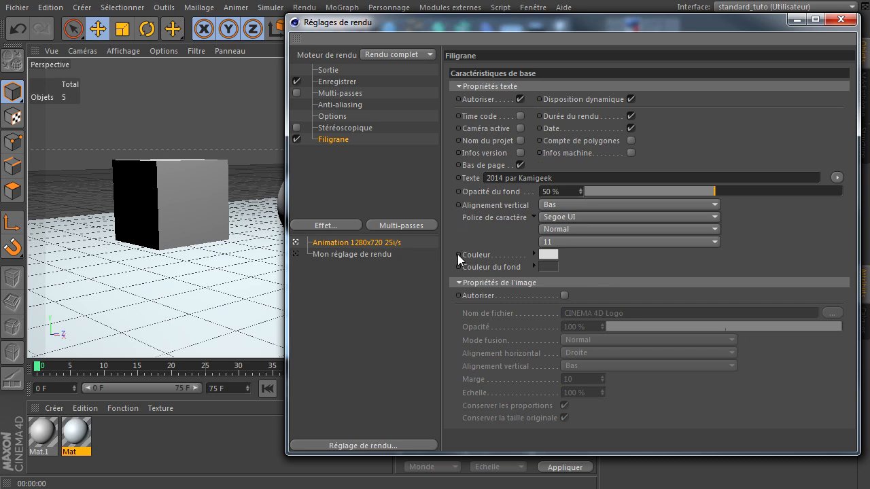
# Look through the Stéréoscopique, Multi-passes, Enregistrer and Sortie render settings and return to the Filigrane options
pyautogui.click(334, 127)
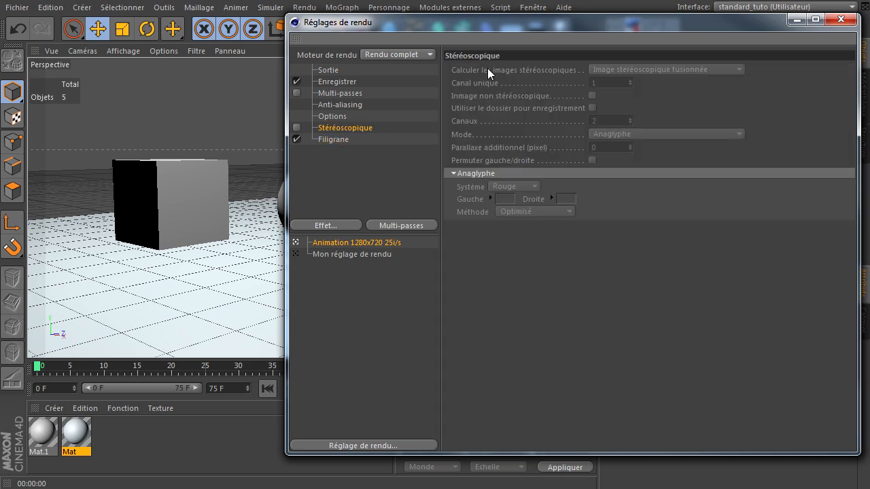
pyautogui.click(356, 94)
pyautogui.click(332, 81)
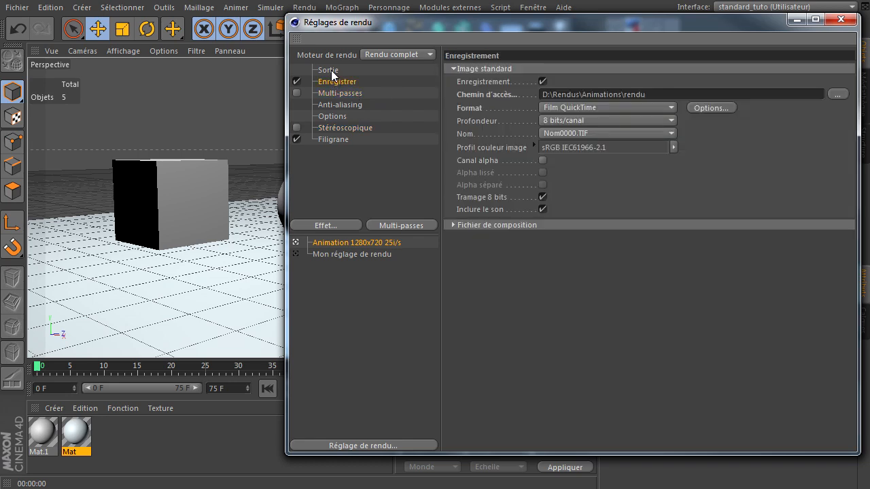
pyautogui.click(331, 69)
pyautogui.click(331, 139)
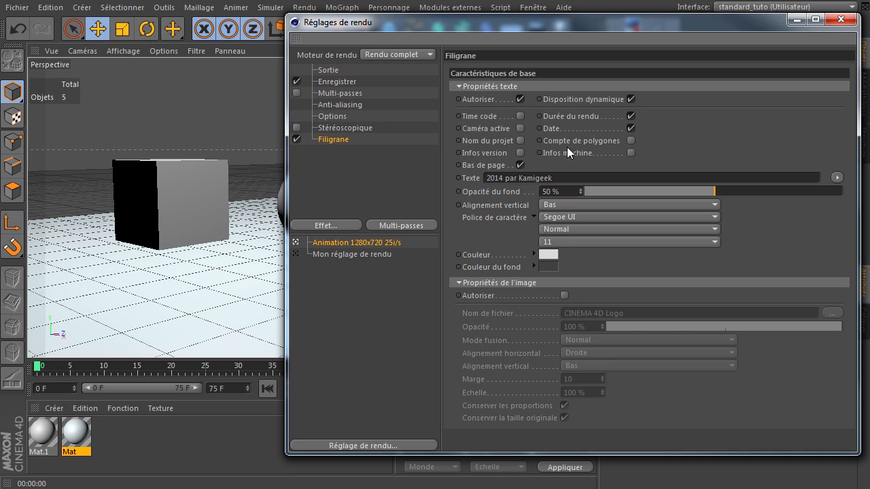
# Disable the Filigrane effect and render the active view for comparison
pyautogui.moveTo(578, 26); pyautogui.dragTo(630, 132)
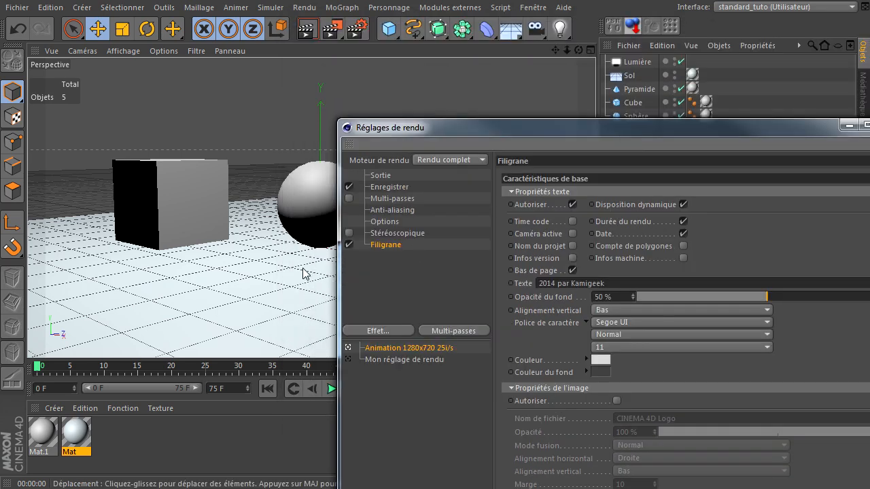
pyautogui.click(349, 244)
pyautogui.moveTo(538, 134); pyautogui.dragTo(725, 125)
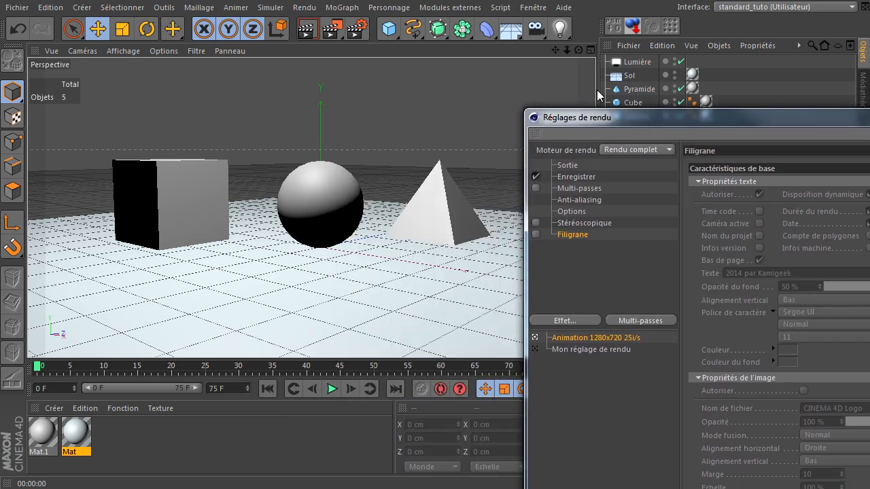
pyautogui.click(314, 31)
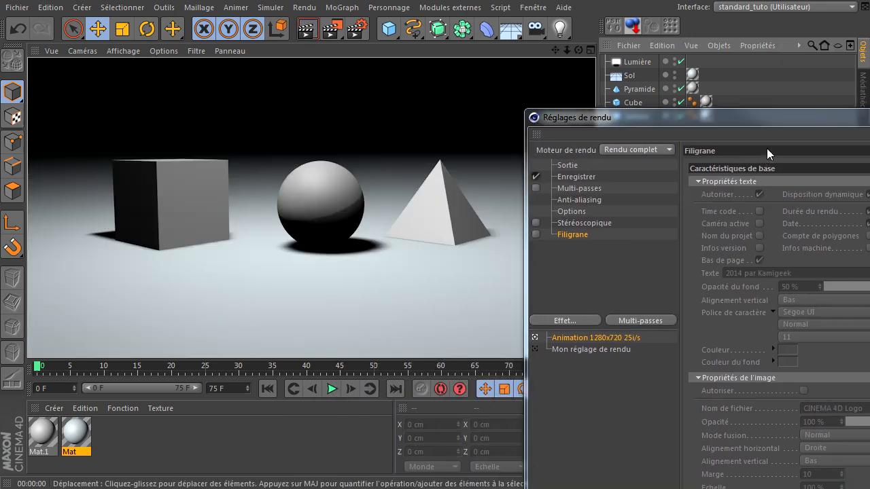
pyautogui.moveTo(772, 121); pyautogui.dragTo(588, 79)
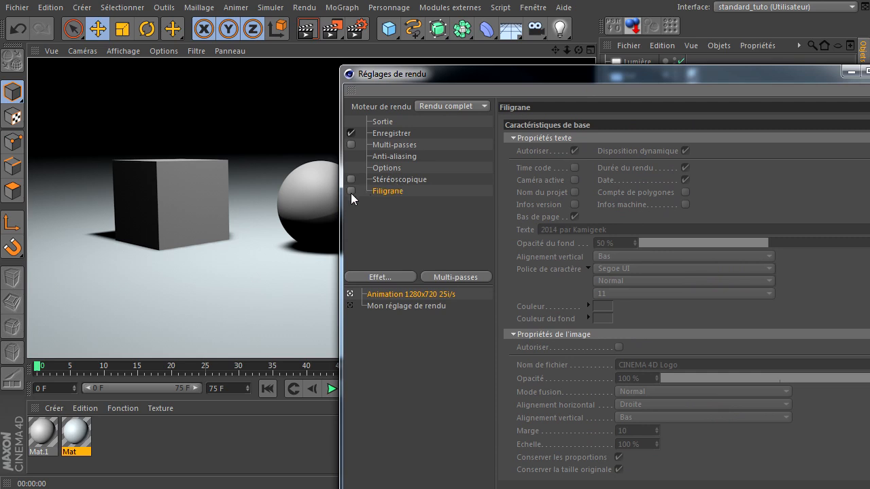
# Re-enable the Filigrane effect and render the active view with the watermark
pyautogui.click(350, 191)
pyautogui.moveTo(617, 90); pyautogui.dragTo(789, 95)
pyautogui.click(308, 31)
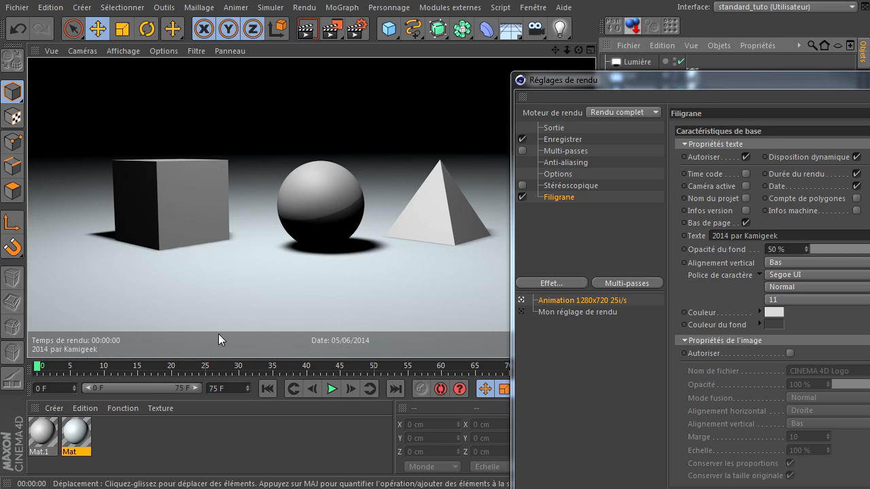
pyautogui.moveTo(704, 78); pyautogui.dragTo(817, 65)
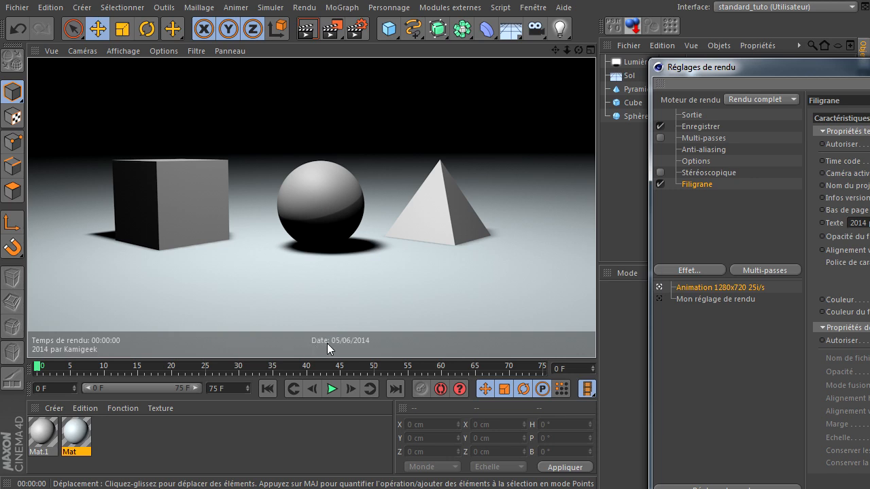
pyautogui.moveTo(860, 68); pyautogui.dragTo(484, 50)
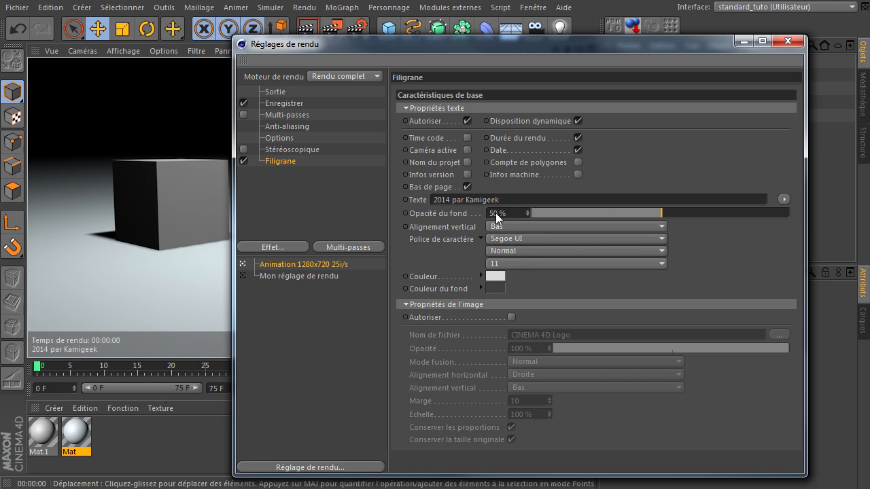
pyautogui.moveTo(472, 46); pyautogui.dragTo(485, 64)
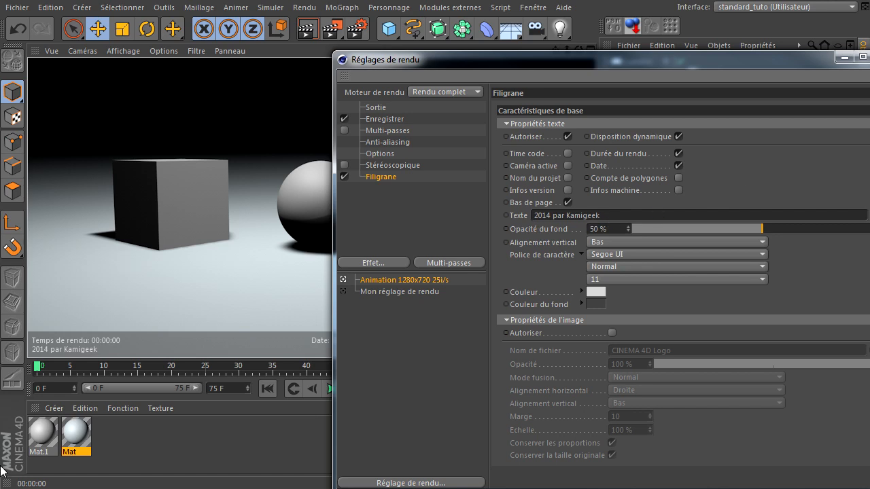
# Turn on Time code in the watermark text and render the active view
pyautogui.click(567, 153)
pyautogui.moveTo(569, 60); pyautogui.dragTo(799, 57)
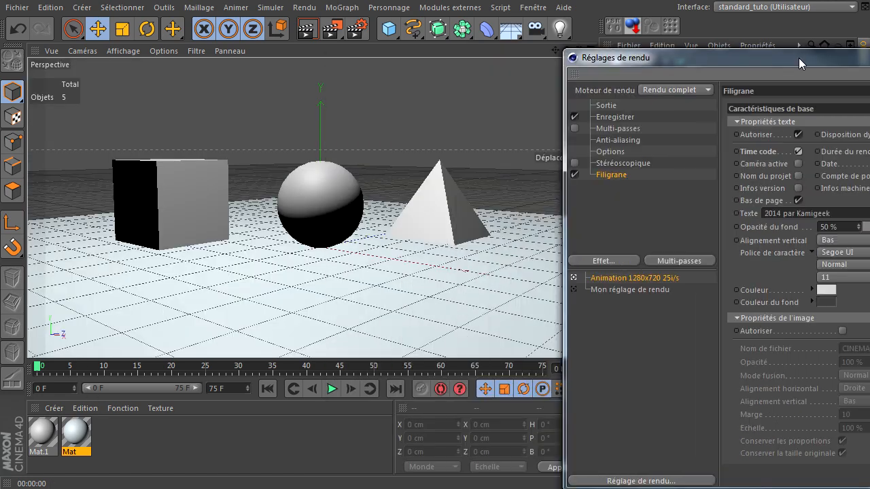
pyautogui.click(306, 27)
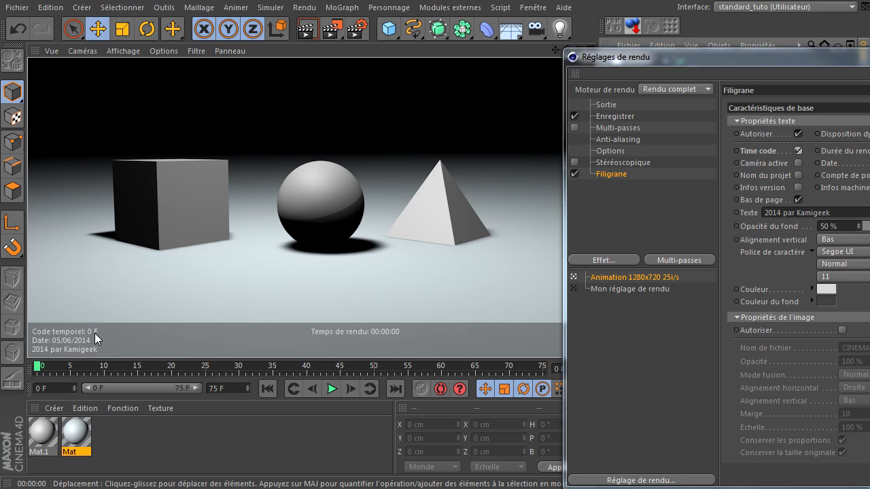
# Move the timeline to frame 18, render the active view and turn Time code off in the watermark
pyautogui.moveTo(98, 376); pyautogui.dragTo(161, 368)
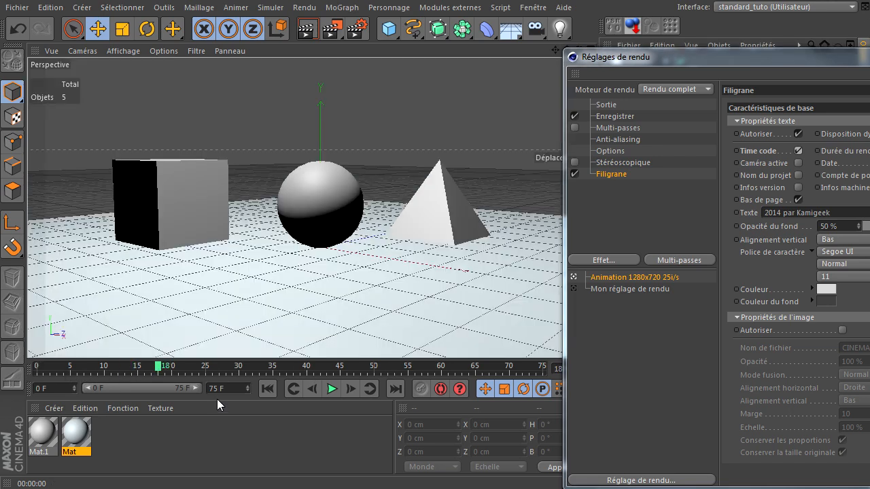
pyautogui.click(313, 31)
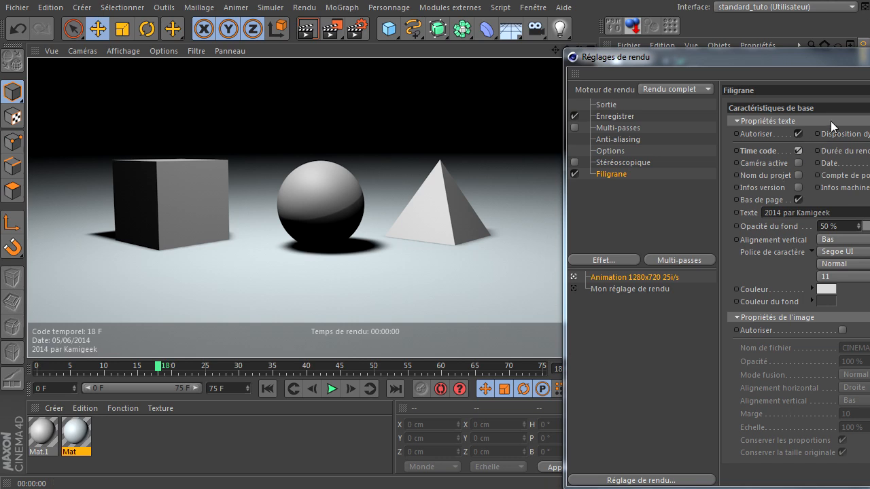
pyautogui.moveTo(842, 57); pyautogui.dragTo(573, 60)
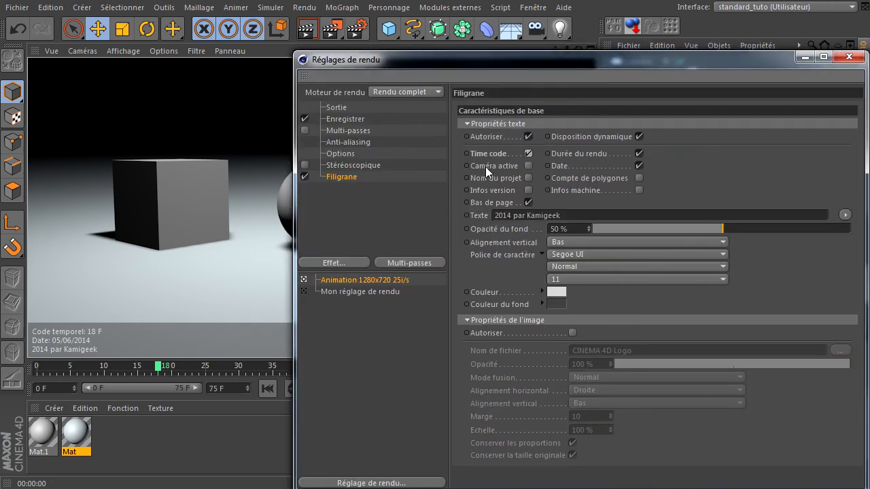
pyautogui.click(529, 154)
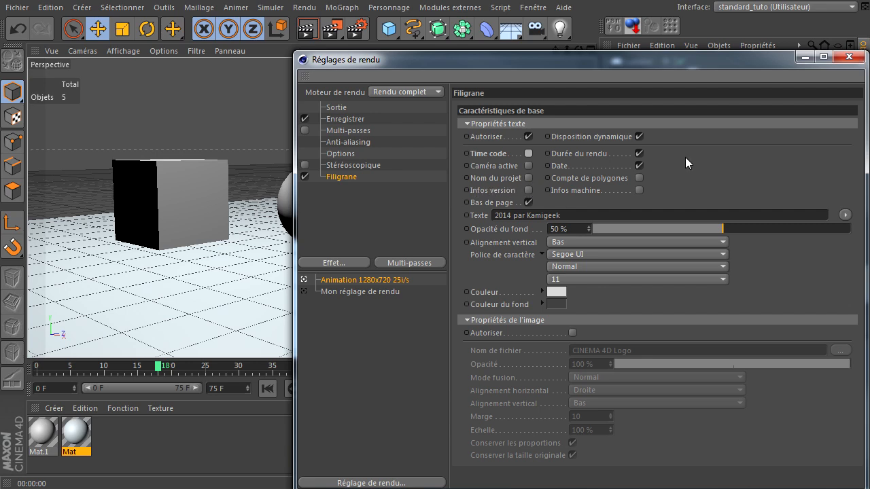
# Try the Compte de polygones entry in the watermark with a render of the active view, and turn it off again
pyautogui.click(638, 177)
pyautogui.moveTo(552, 62); pyautogui.dragTo(815, 106)
pyautogui.click(307, 29)
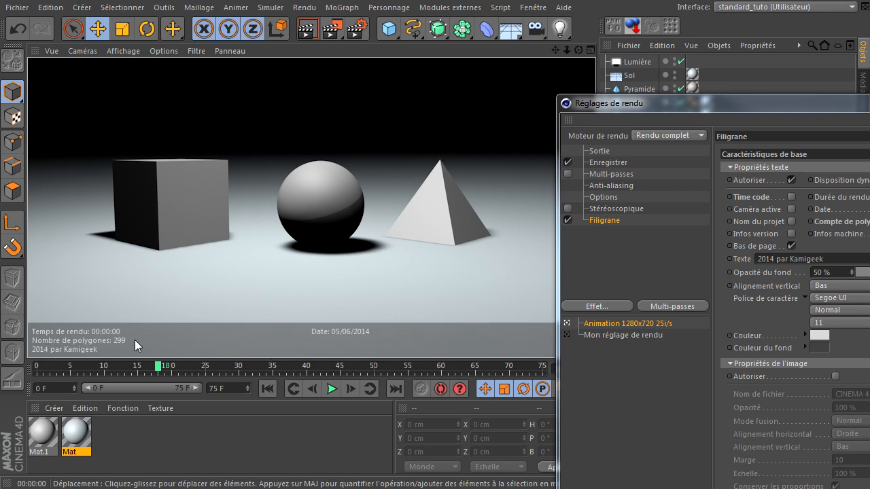
pyautogui.moveTo(755, 101); pyautogui.dragTo(381, 64)
pyautogui.click(527, 183)
# Try the Infos machine entry in the watermark with a render of the active view, and turn it off again
pyautogui.click(527, 196)
pyautogui.moveTo(563, 70); pyautogui.dragTo(852, 59)
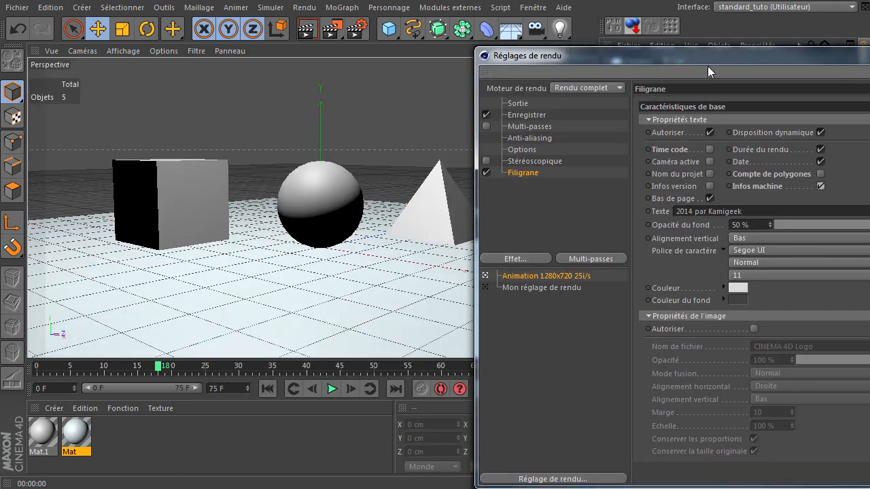
pyautogui.hotkey('ctrl', 'r')
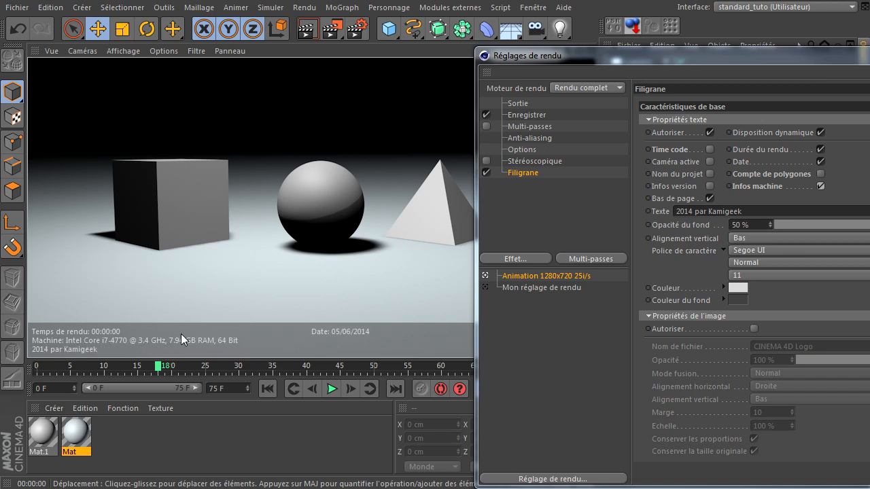
pyautogui.moveTo(850, 56); pyautogui.dragTo(580, 49)
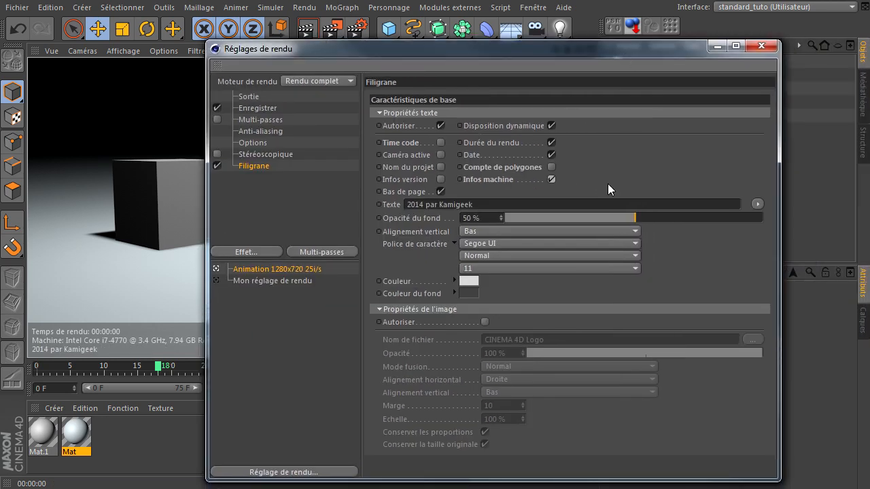
pyautogui.click(551, 179)
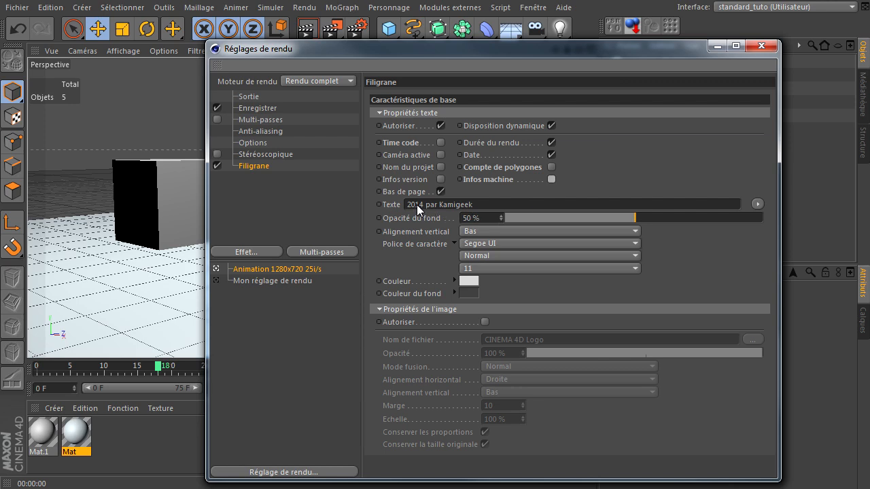
# Turn off Durée du rendu in the watermark text and render the active view
pyautogui.click(550, 155)
pyautogui.click(551, 142)
pyautogui.click(479, 199)
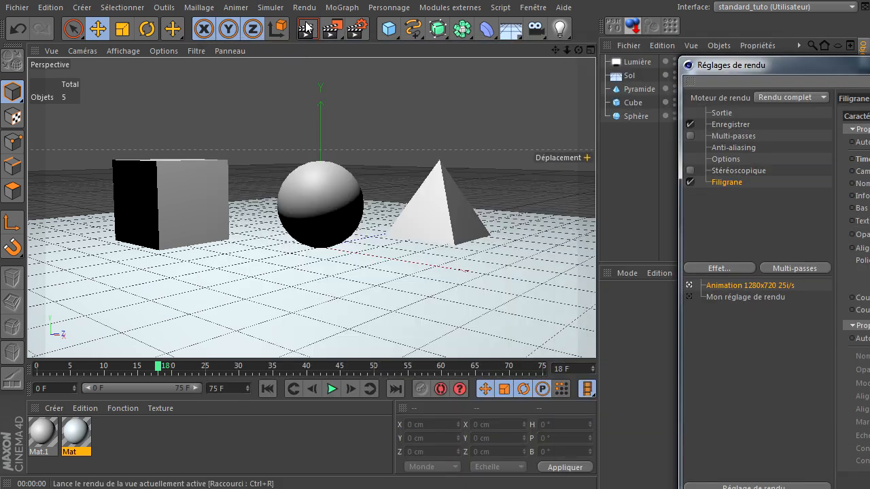
pyautogui.click(306, 29)
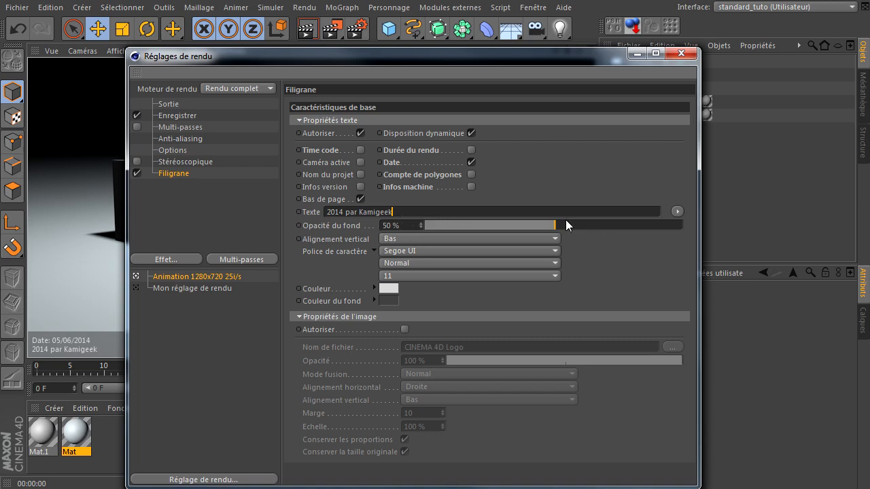
# Try appending "du texte" to the watermark's footer text with a render of the active view, and remove the addition
pyautogui.write('du texte')
pyautogui.moveTo(536, 63); pyautogui.dragTo(867, 69)
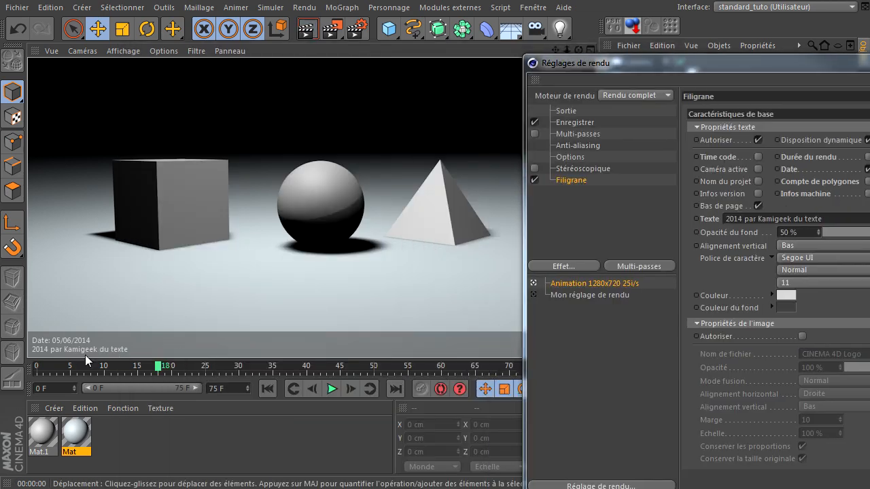
pyautogui.moveTo(754, 62); pyautogui.dragTo(477, 56)
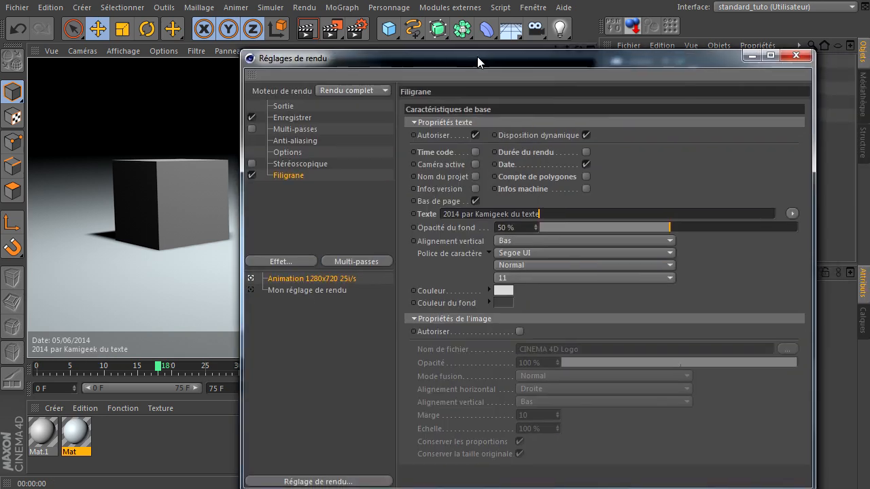
pyautogui.press('BackSpace')
pyautogui.press('BackSpace')
pyautogui.press('BackSpace')
pyautogui.press('BackSpace')
pyautogui.press('BackSpace')
pyautogui.press('BackSpace')
pyautogui.press('BackSpace')
pyautogui.press('BackSpace')
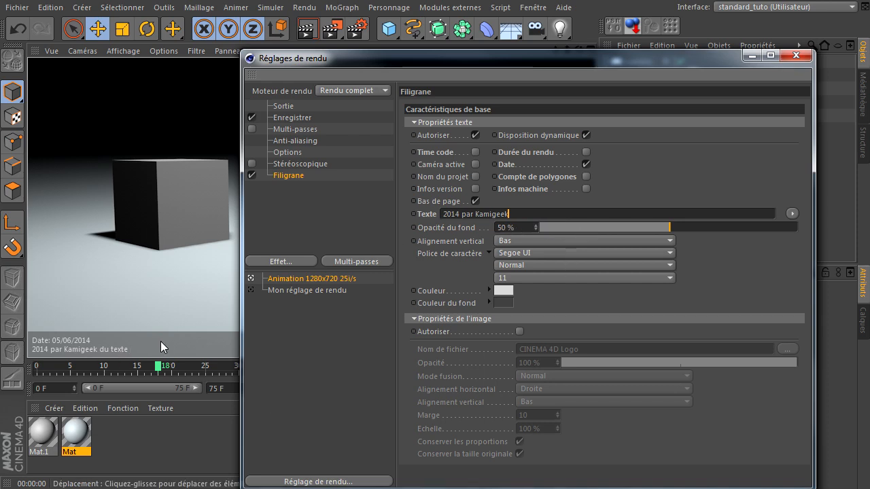
# Try watermark background opacities of 7 % and 89 %, rendering the active view with each
pyautogui.click(559, 227)
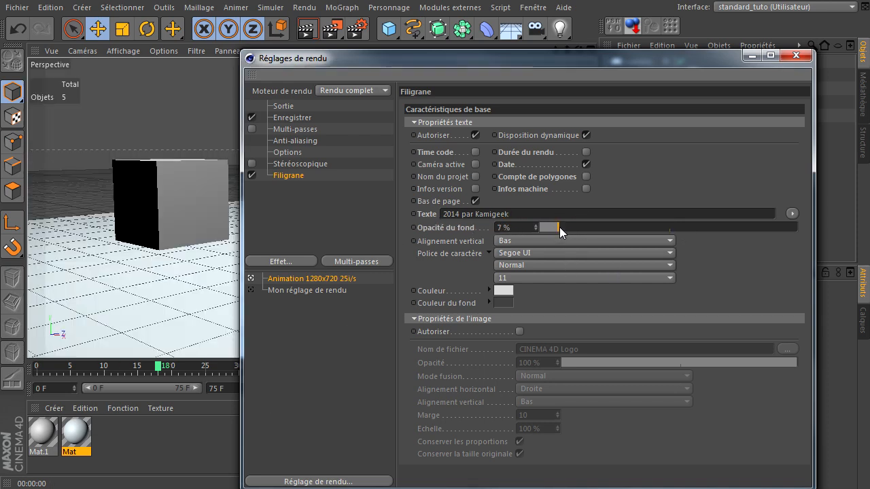
pyautogui.moveTo(473, 76); pyautogui.dragTo(734, 64)
pyautogui.click(308, 29)
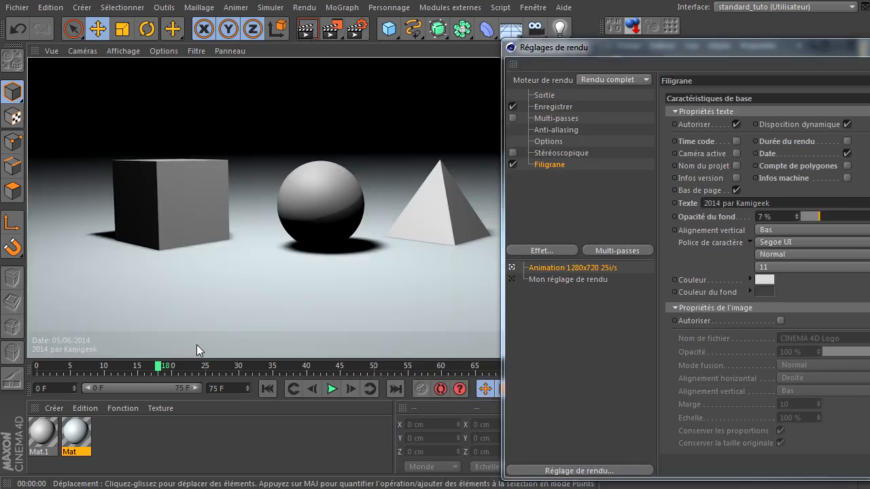
pyautogui.click(869, 217)
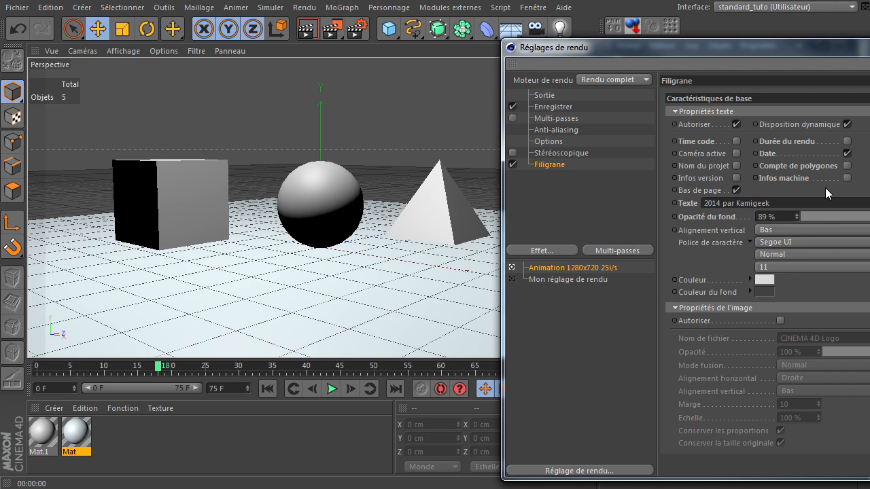
pyautogui.click(308, 28)
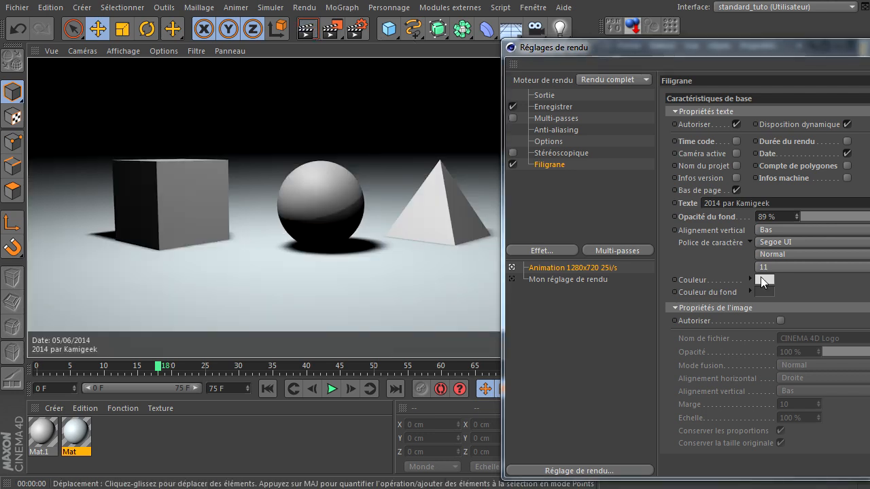
# Set the watermark's background opacity to 50 %
pyautogui.click(790, 216)
pyautogui.write('5')
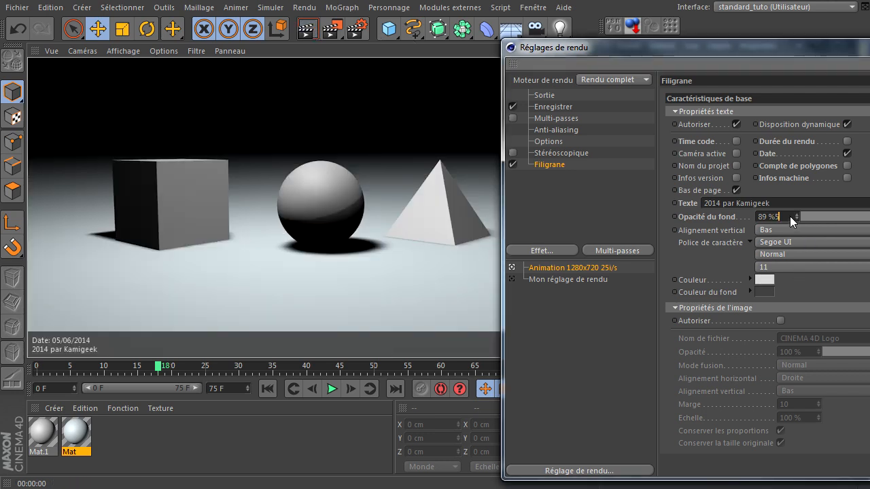
pyautogui.write('0')
pyautogui.press('Return')
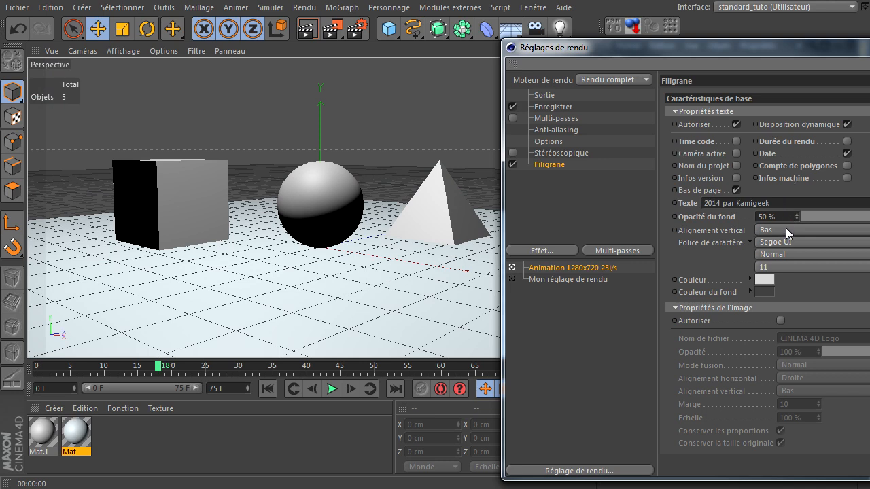
# Try the Haut vertical alignment for the watermark text with a render of the active view, and return it to Bas
pyautogui.click(856, 231)
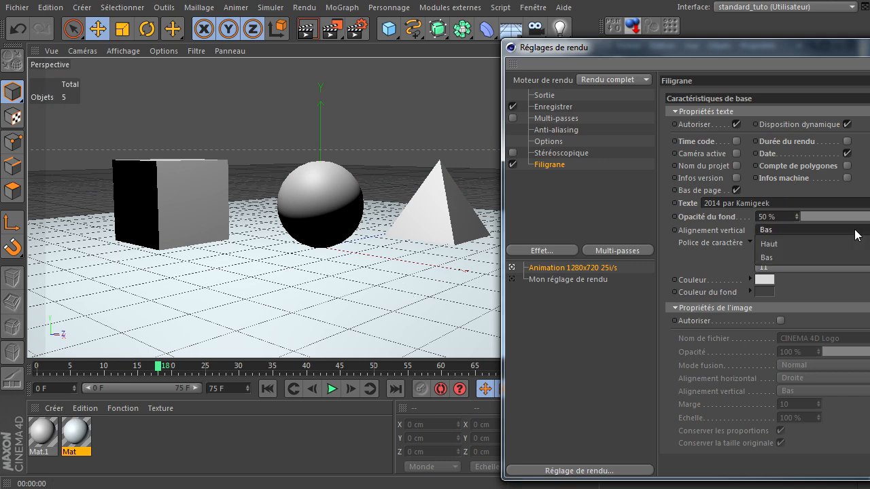
pyautogui.click(840, 244)
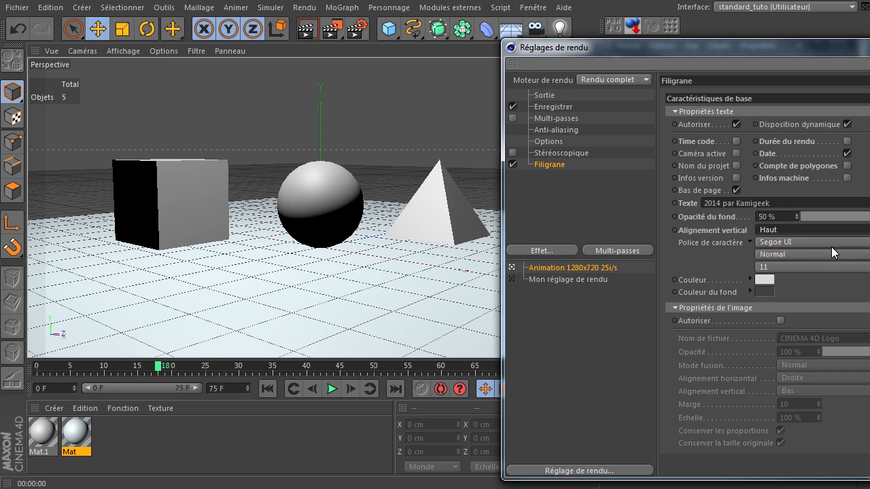
pyautogui.click(305, 30)
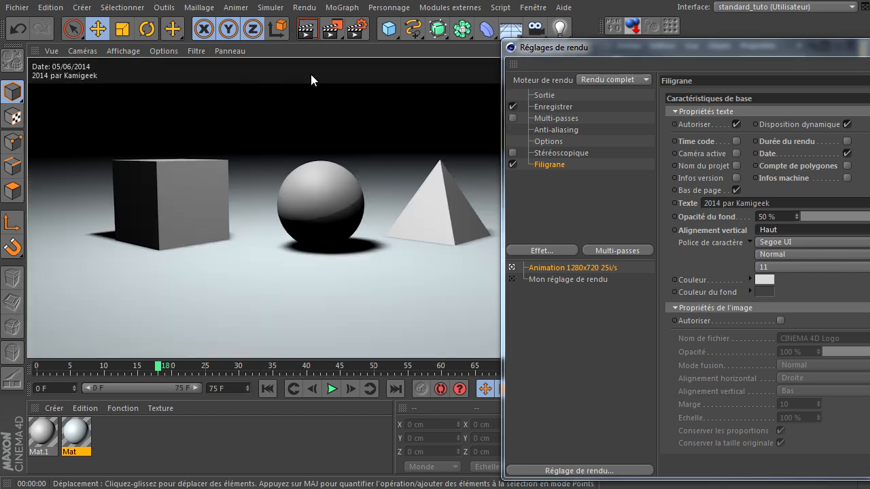
pyautogui.click(805, 230)
pyautogui.click(798, 256)
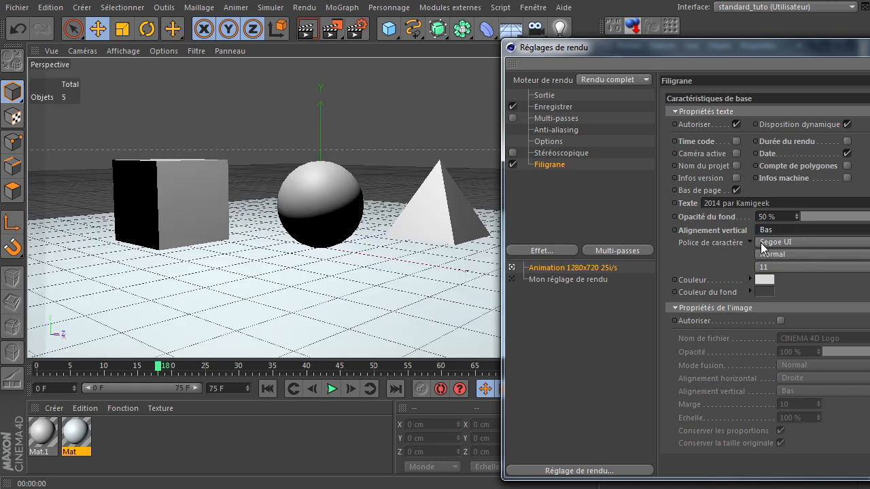
pyautogui.moveTo(833, 50); pyautogui.dragTo(621, 34)
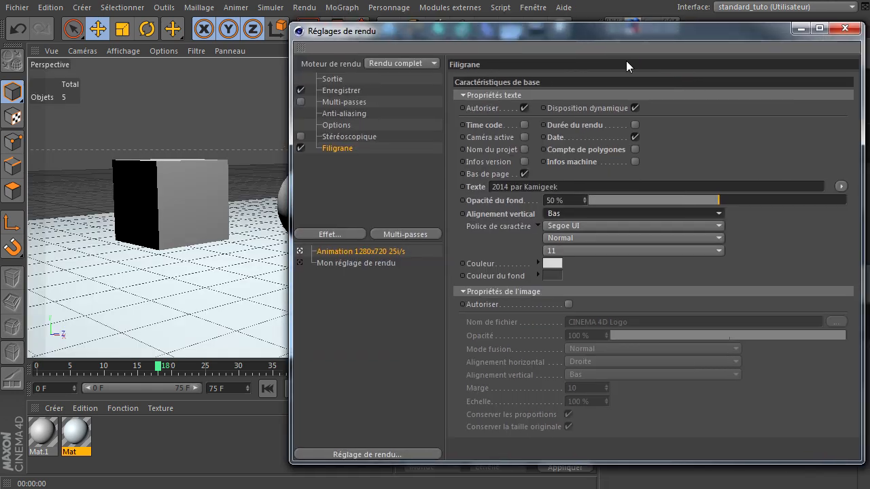
# Examine the font families and styles available for the watermark text and render the active view
pyautogui.click(600, 235)
pyautogui.click(601, 232)
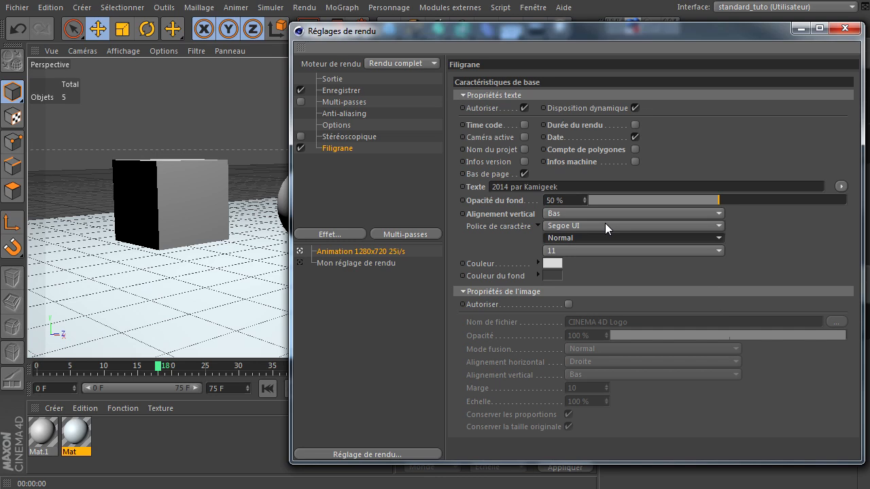
pyautogui.click(605, 226)
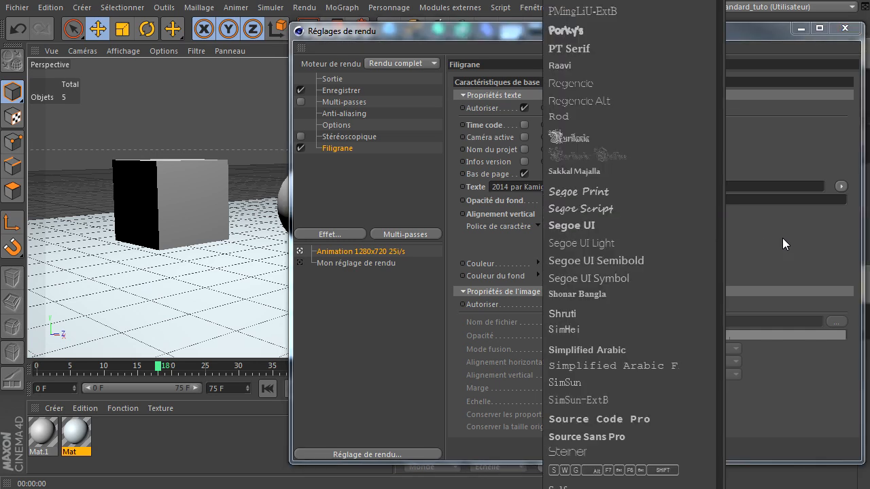
pyautogui.click(783, 239)
pyautogui.click(601, 240)
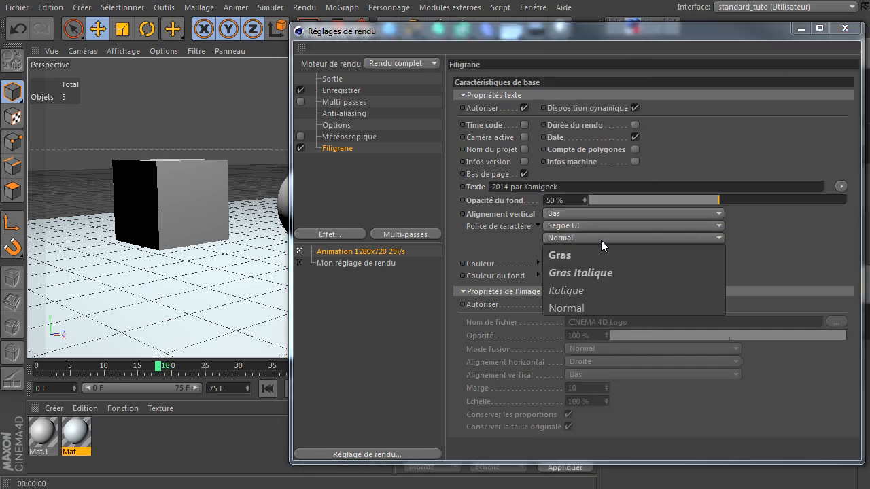
pyautogui.click(751, 243)
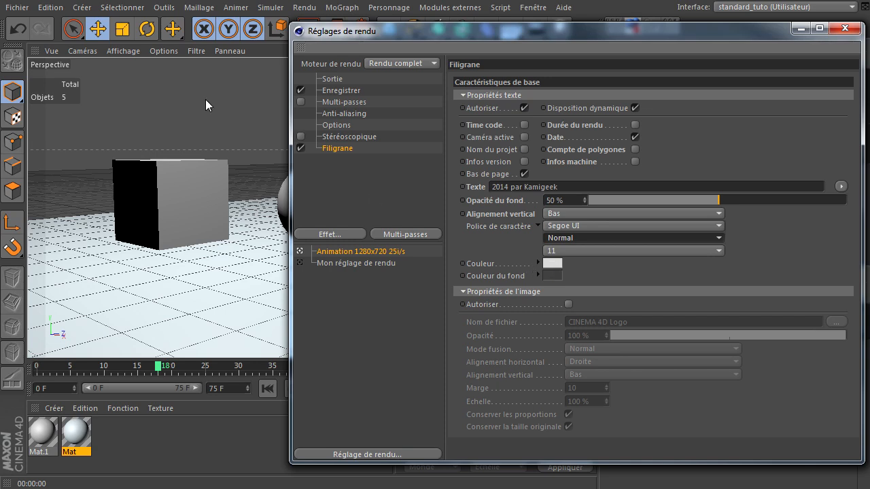
pyautogui.moveTo(397, 28); pyautogui.dragTo(483, 67)
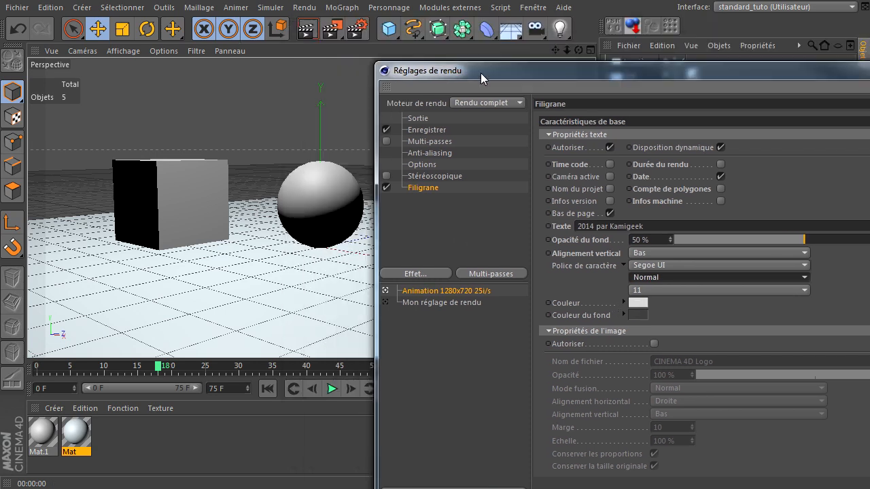
pyautogui.click(310, 29)
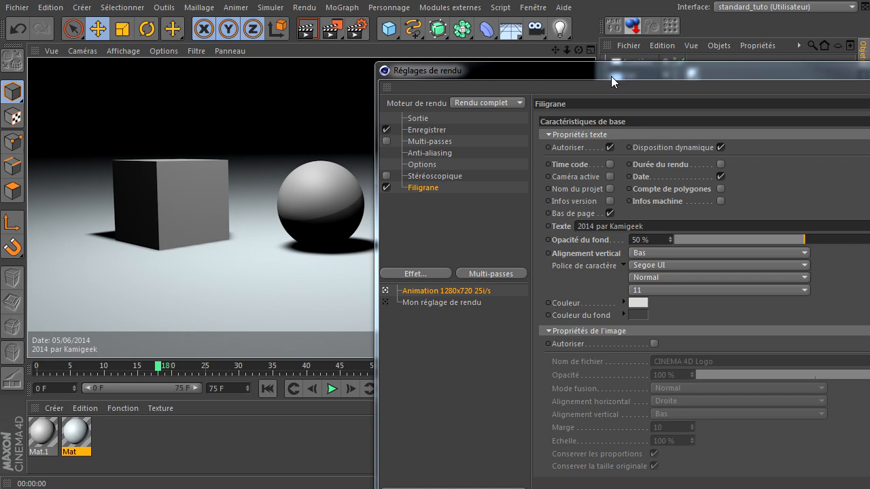
# Enable the watermark's polygon count and its CINEMA 4D Logo image, and render the active view
pyautogui.moveTo(611, 76); pyautogui.dragTo(560, 107)
pyautogui.click(638, 159)
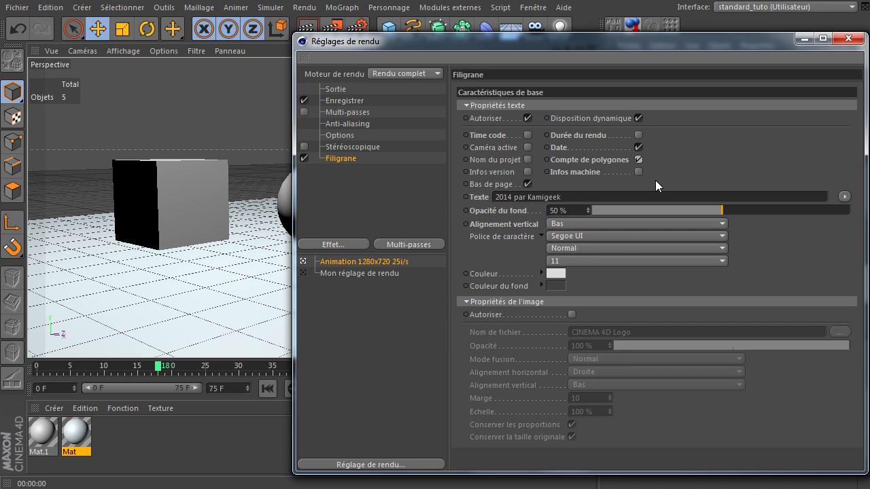
pyautogui.moveTo(683, 49); pyautogui.dragTo(630, 26)
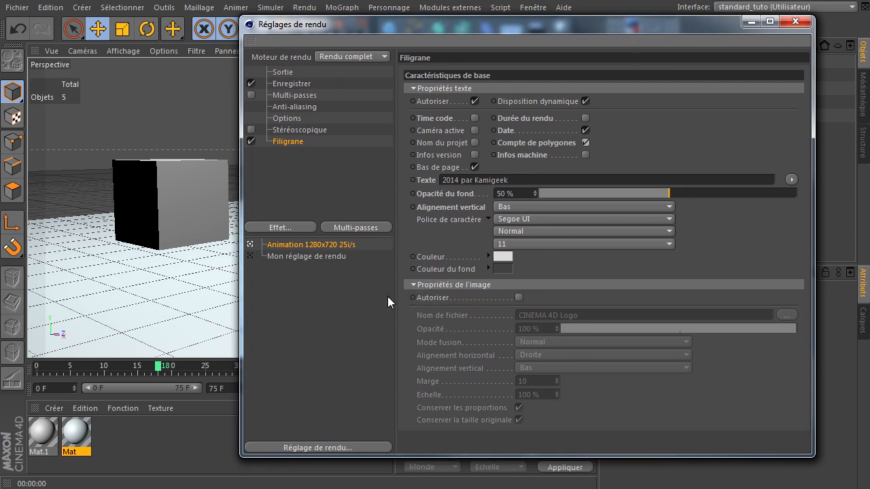
pyautogui.click(520, 297)
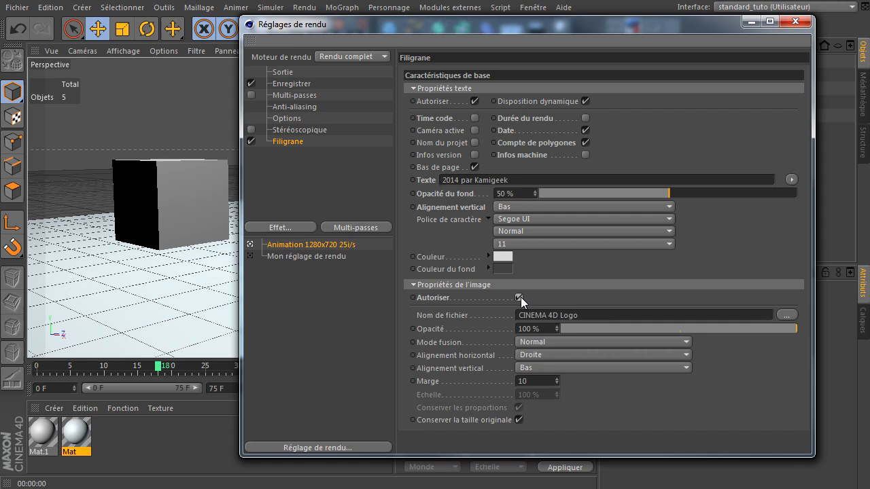
pyautogui.moveTo(573, 24); pyautogui.dragTo(869, 212)
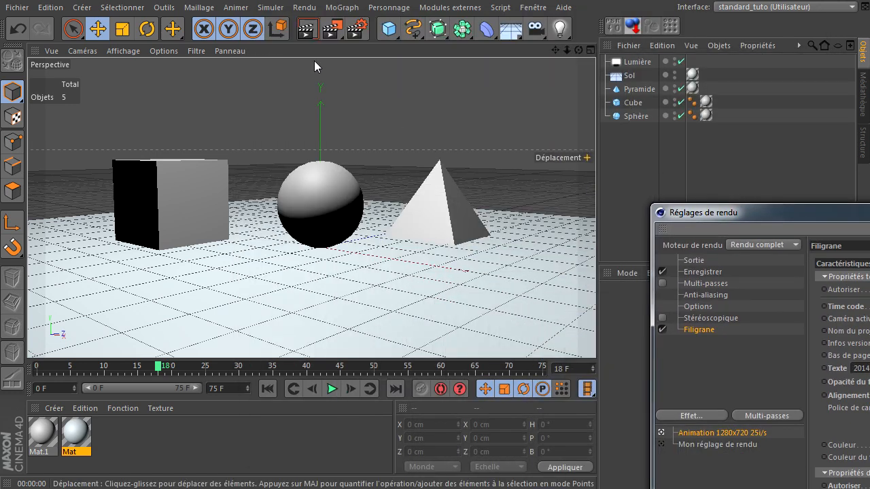
pyautogui.click(307, 29)
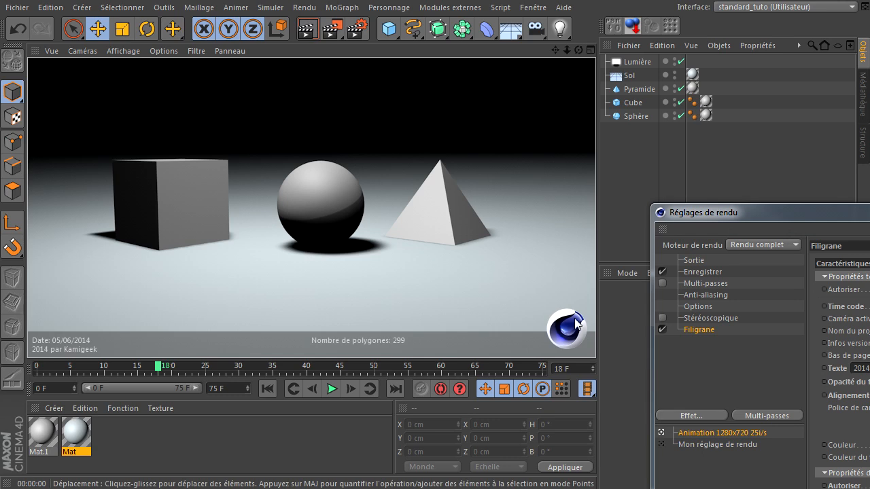
# Try a 17 % opacity for the watermark image with a render of the active view, and return it to 100 %
pyautogui.moveTo(822, 214); pyautogui.dragTo(70, 47)
pyautogui.click(175, 337)
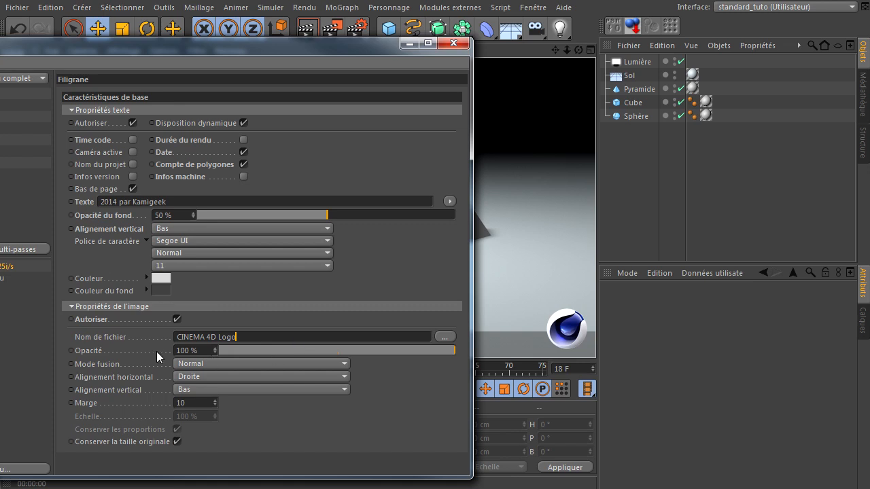
pyautogui.click(260, 349)
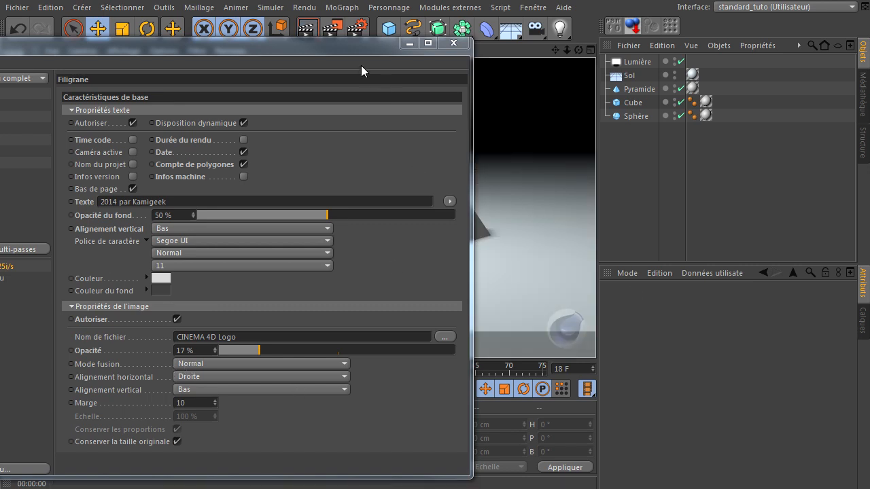
pyautogui.moveTo(401, 352); pyautogui.dragTo(523, 351)
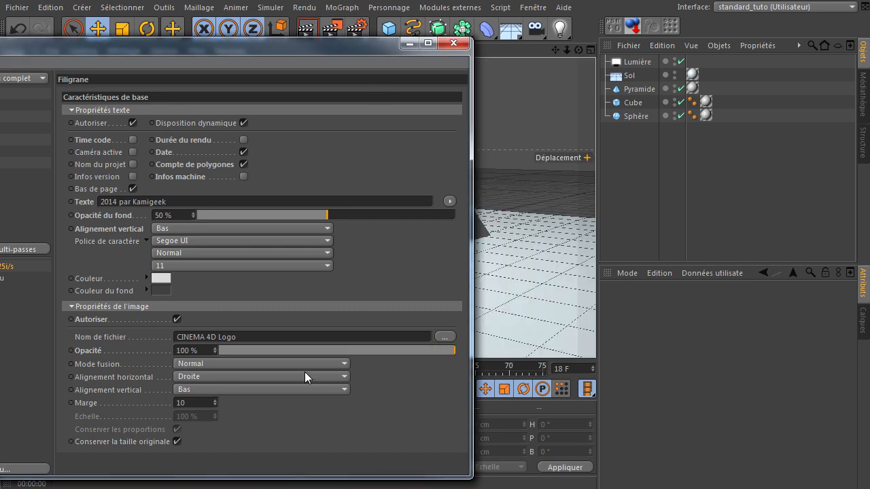
# Try the Multiplier blend mode for the watermark image with a render of the active view, and return it to Normal
pyautogui.click(296, 364)
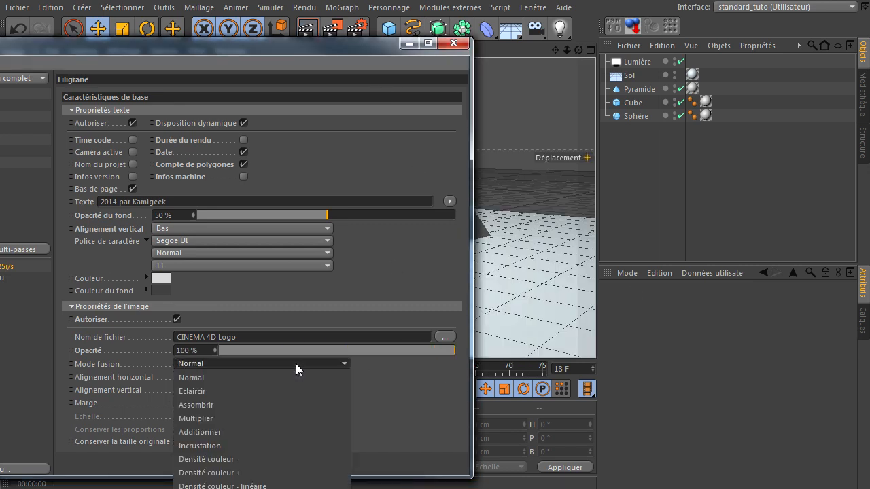
pyautogui.click(276, 417)
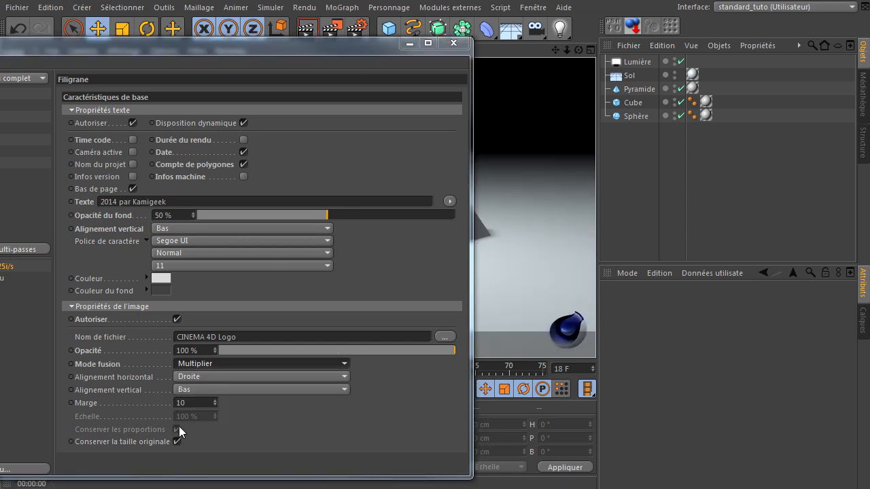
pyautogui.click(215, 367)
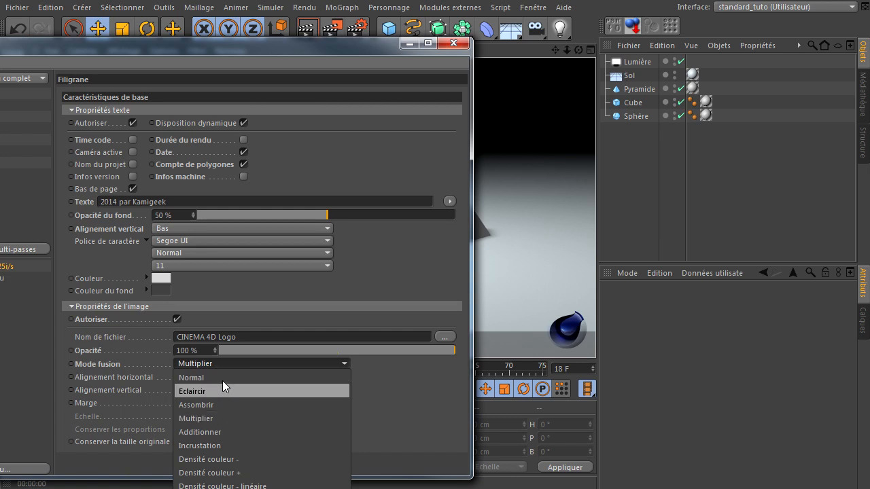
pyautogui.click(223, 377)
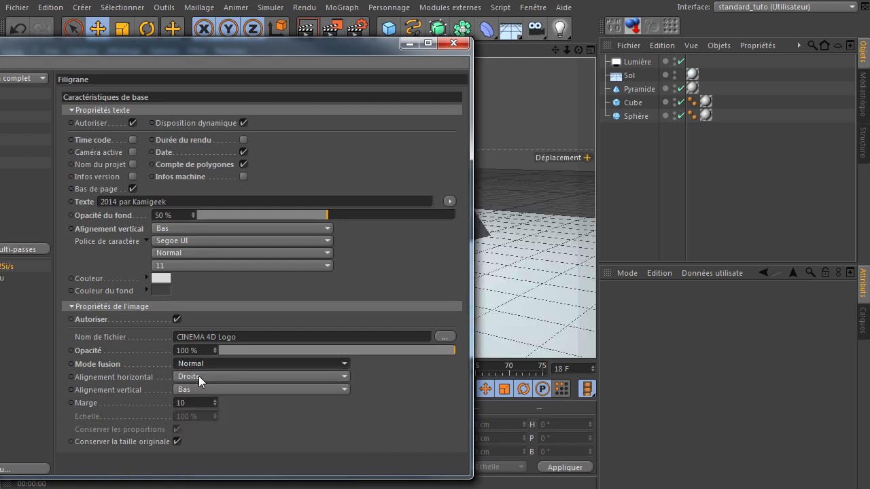
# Try the Gauche horizontal alignment for the watermark image with a render of the active view, and return it to Droite
pyautogui.click(198, 376)
pyautogui.click(201, 393)
pyautogui.moveTo(409, 53); pyautogui.dragTo(869, 72)
pyautogui.click(311, 30)
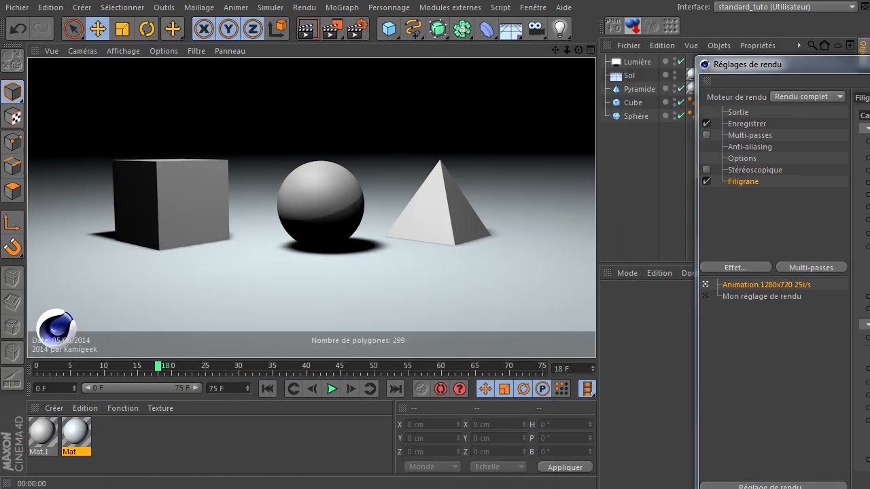
pyautogui.moveTo(825, 65); pyautogui.dragTo(306, 46)
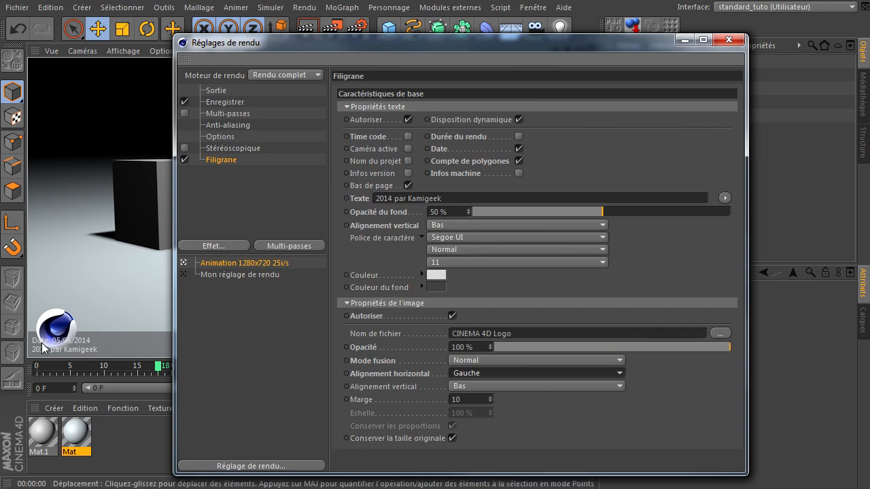
pyautogui.click(582, 373)
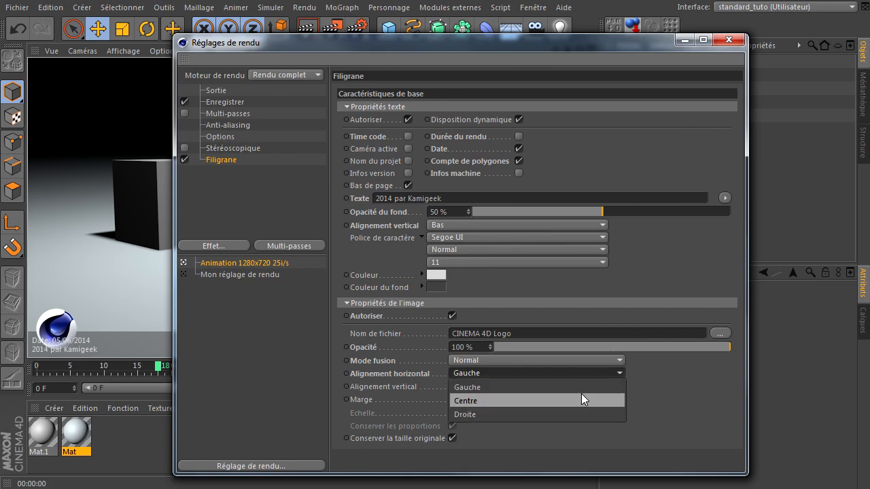
pyautogui.click(577, 414)
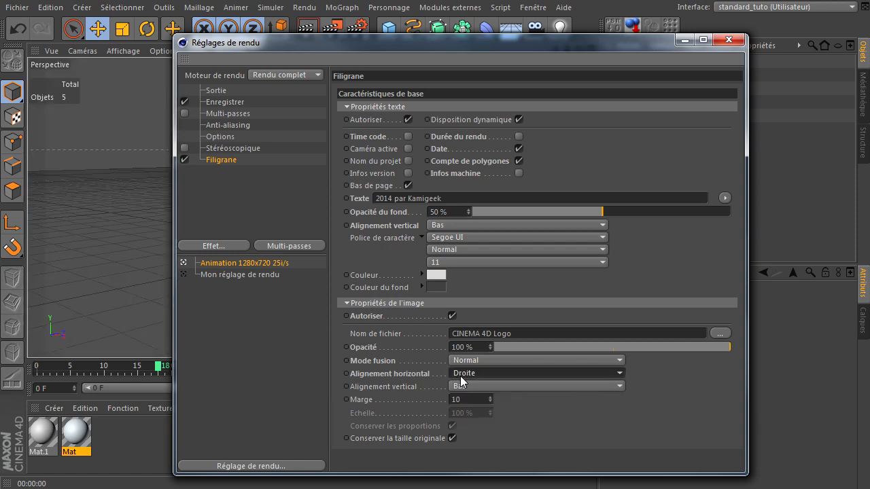
# Try a margin of 100 for the watermark image with a render of the active view, and return it to 10
pyautogui.click(516, 385)
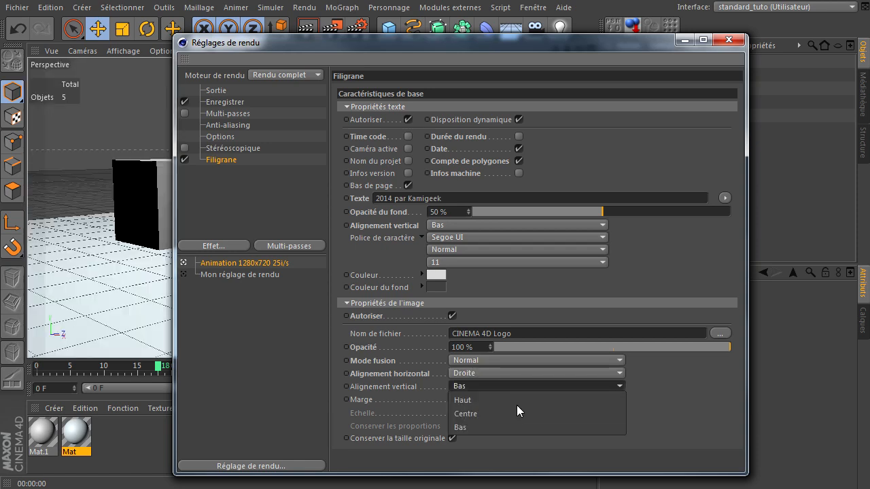
pyautogui.click(641, 394)
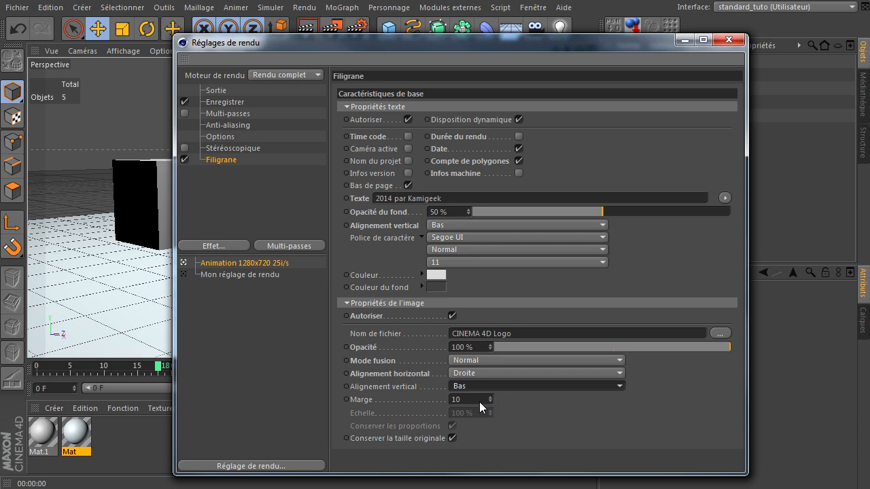
pyautogui.click(480, 400)
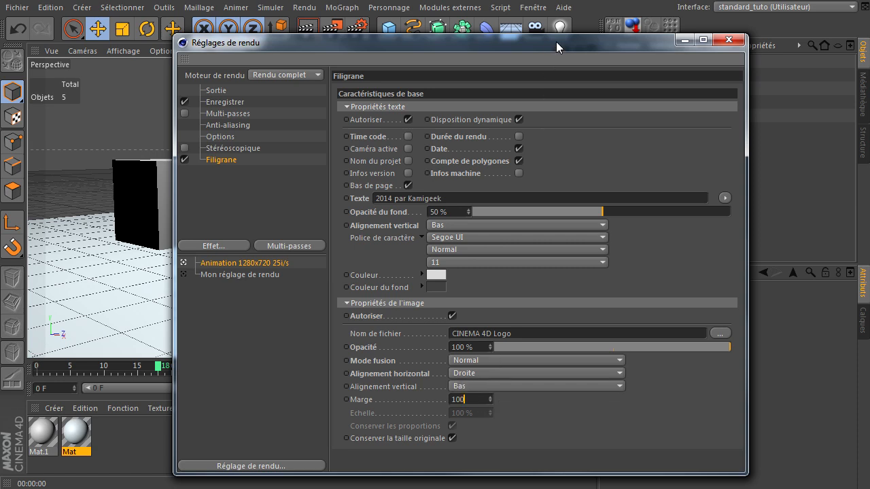
pyautogui.click(729, 39)
pyautogui.click(307, 28)
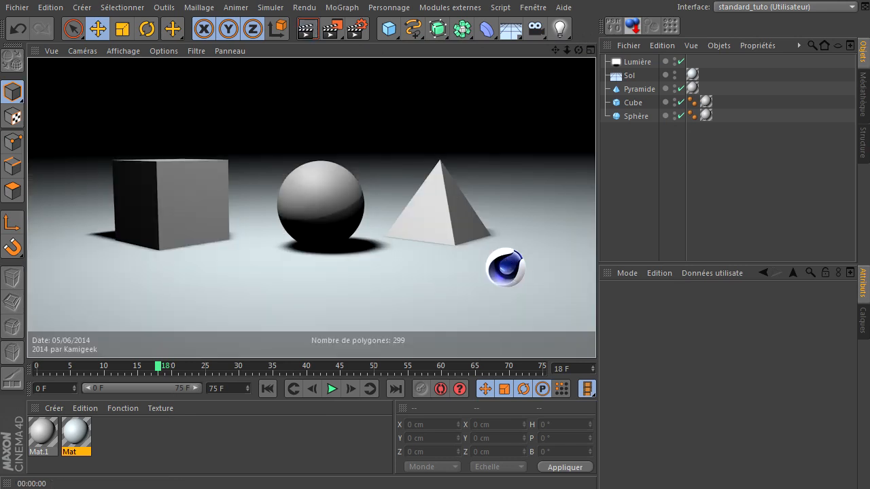
pyautogui.hotkey('ctrl', 'b')
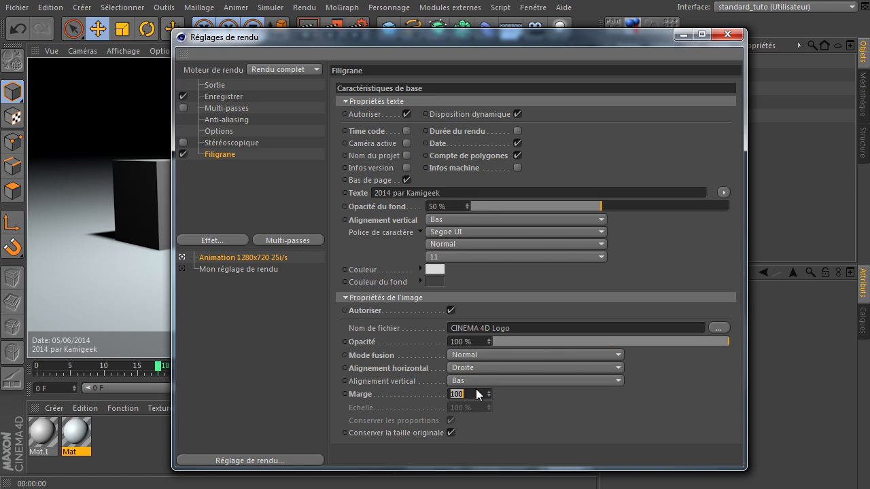
pyautogui.press('Return')
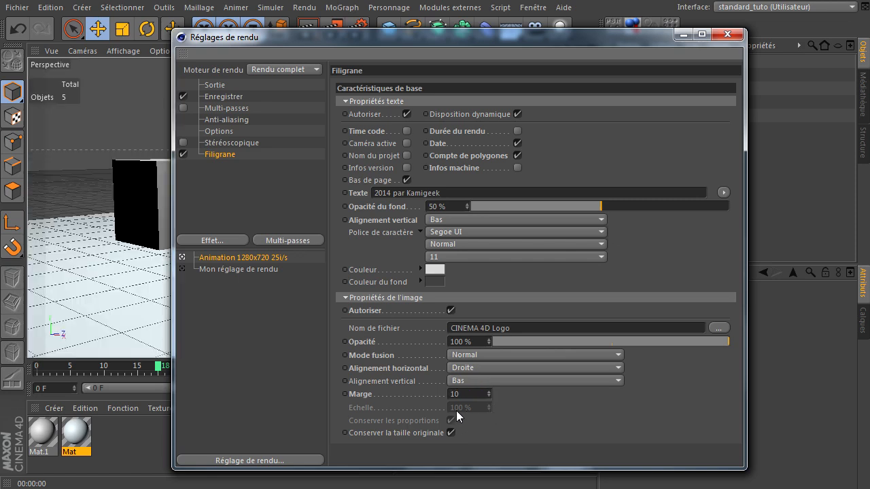
# Try turning off the watermark image's original size to reach its scale and proportion options, and turn it on again
pyautogui.click(451, 435)
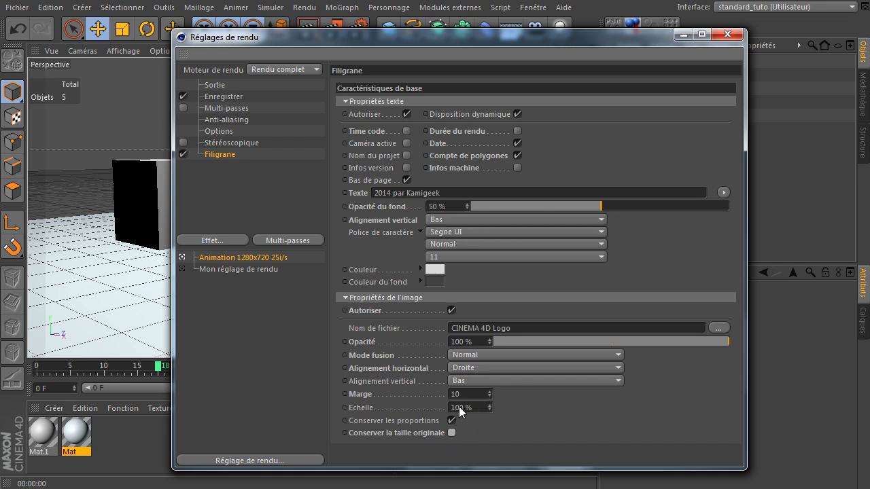
pyautogui.click(482, 410)
pyautogui.click(450, 420)
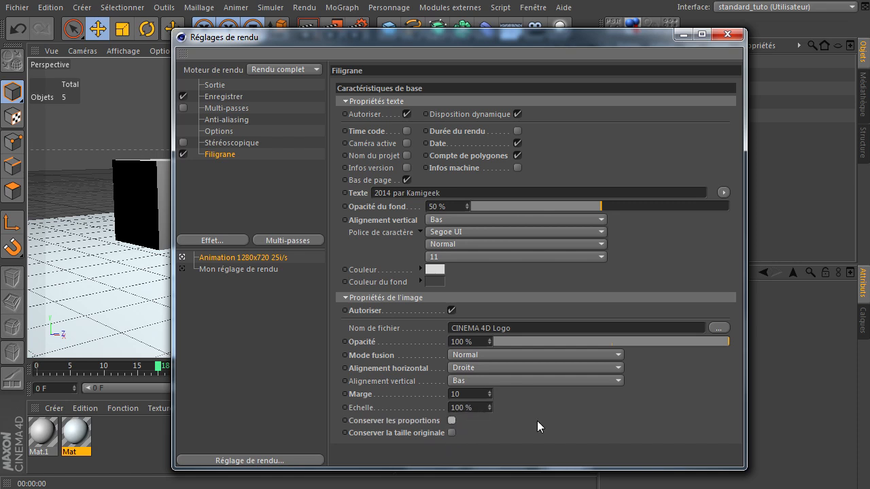
pyautogui.click(450, 432)
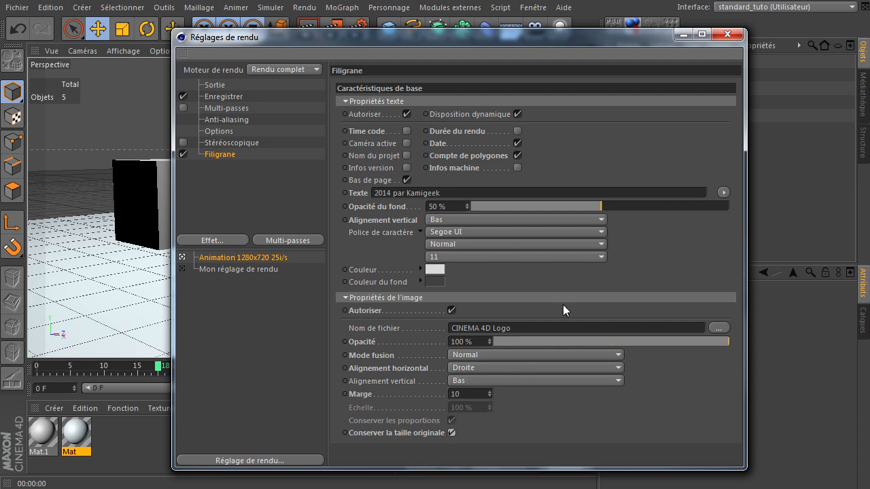
# Disable the watermark's date, polygon count and image, rendering the active view with and without the image
pyautogui.click(532, 192)
pyautogui.click(517, 143)
pyautogui.click(517, 156)
pyautogui.moveTo(500, 33); pyautogui.dragTo(869, 54)
pyautogui.click(313, 29)
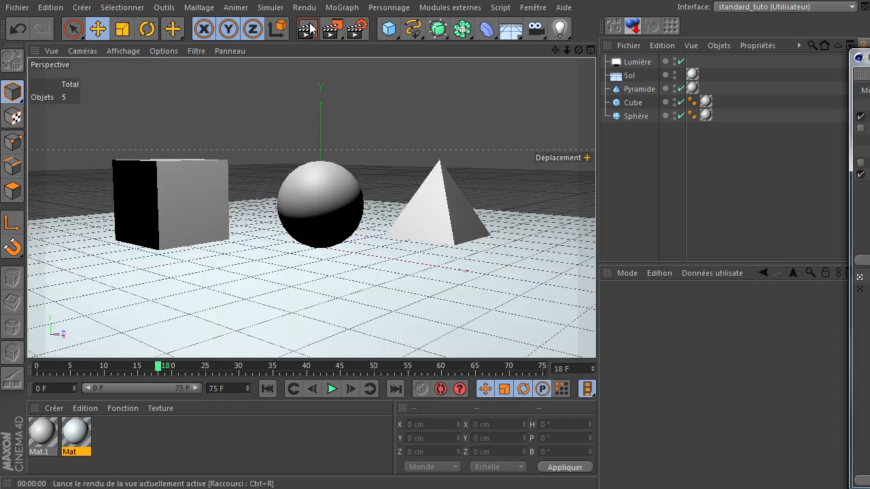
pyautogui.click(312, 29)
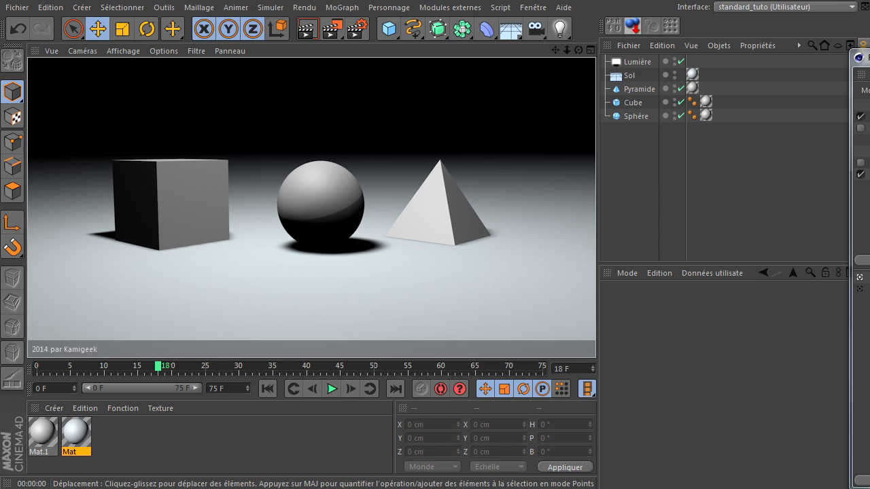
# Append text containing the "$osver" keyword to the watermark's footer text and uncover the viewport for rendering
pyautogui.hotkey('ctrl', 'b')
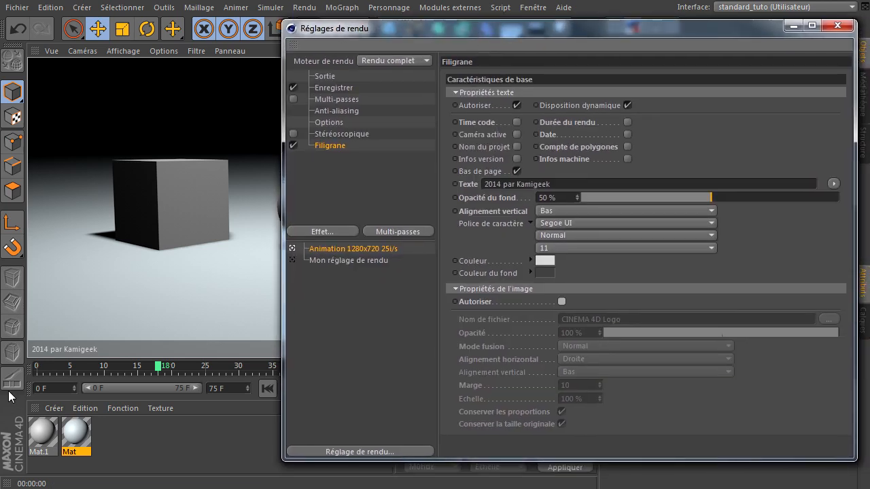
pyautogui.click(588, 184)
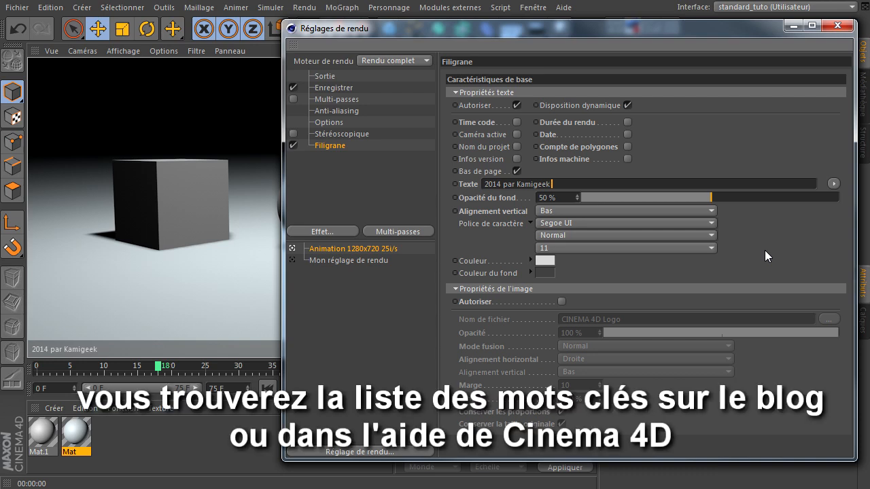
pyautogui.write('$osver')
pyautogui.moveTo(448, 32); pyautogui.dragTo(759, 58)
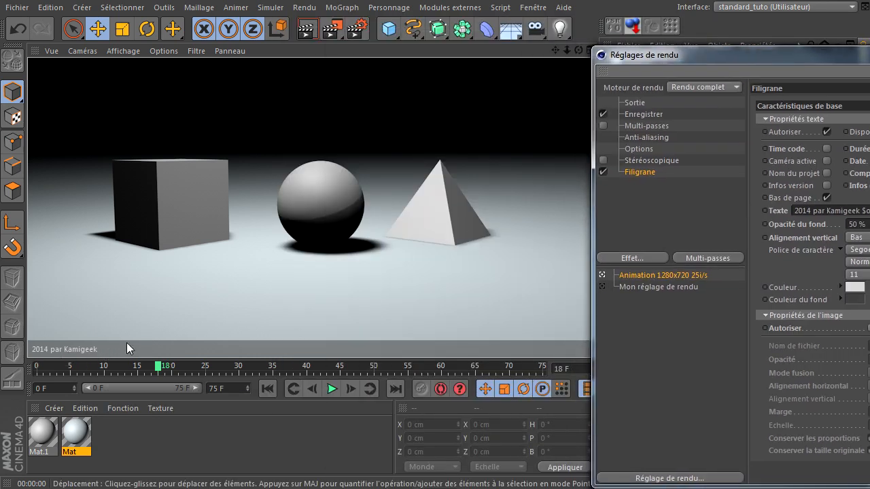
# Render the active view, and replace the "$osver" keyword in the watermark's footer text with "$cpuname" for another render
pyautogui.click(307, 29)
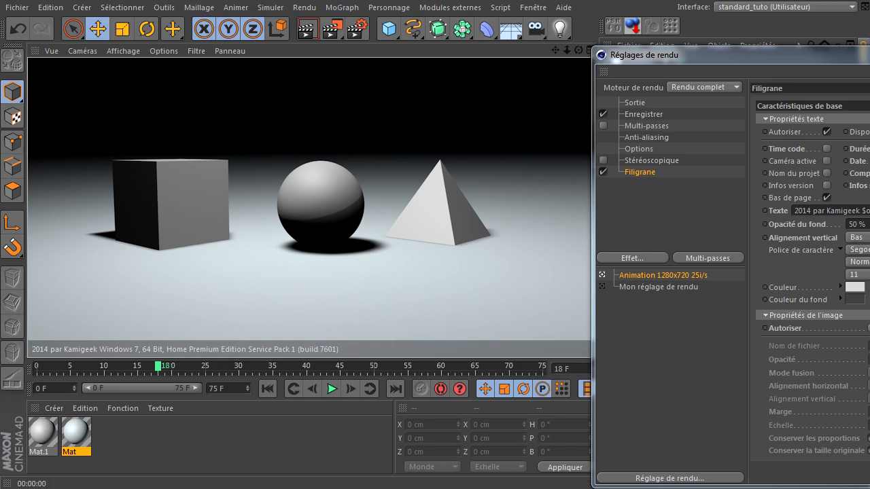
pyautogui.moveTo(869, 57); pyautogui.dragTo(485, 69)
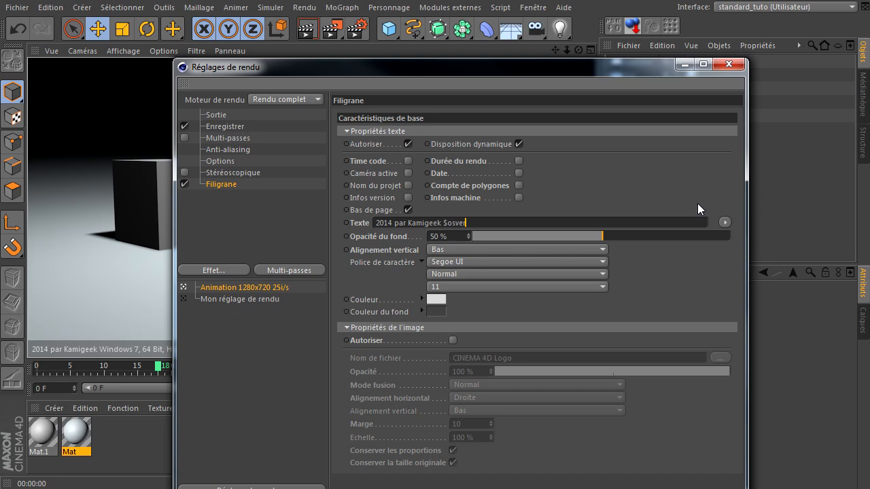
pyautogui.press('BackSpace')
pyautogui.press('BackSpace')
pyautogui.press('BackSpace')
pyautogui.press('BackSpace')
pyautogui.press('BackSpace')
pyautogui.press('BackSpace')
pyautogui.write('Scpuname')
pyautogui.moveTo(499, 71); pyautogui.dragTo(869, 66)
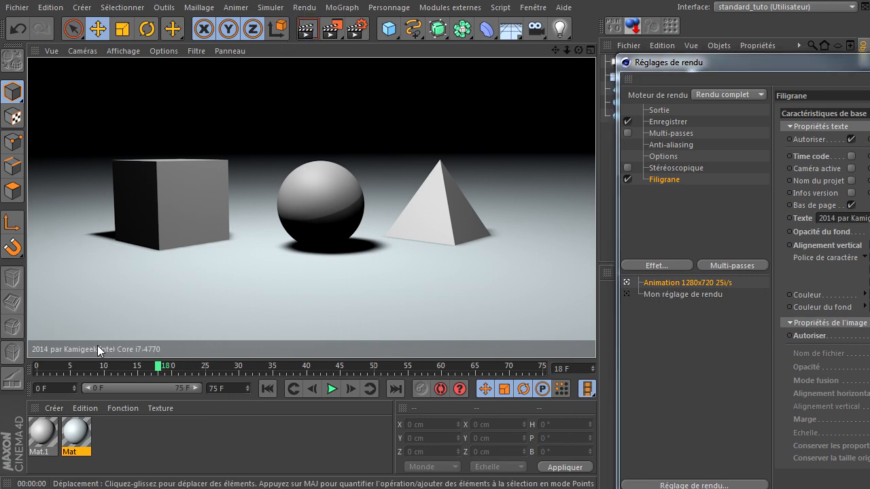
# Try the "$compname" keyword in place of "$cpuname" in the watermark's footer text and render the active view
pyautogui.moveTo(869, 62); pyautogui.dragTo(489, 49)
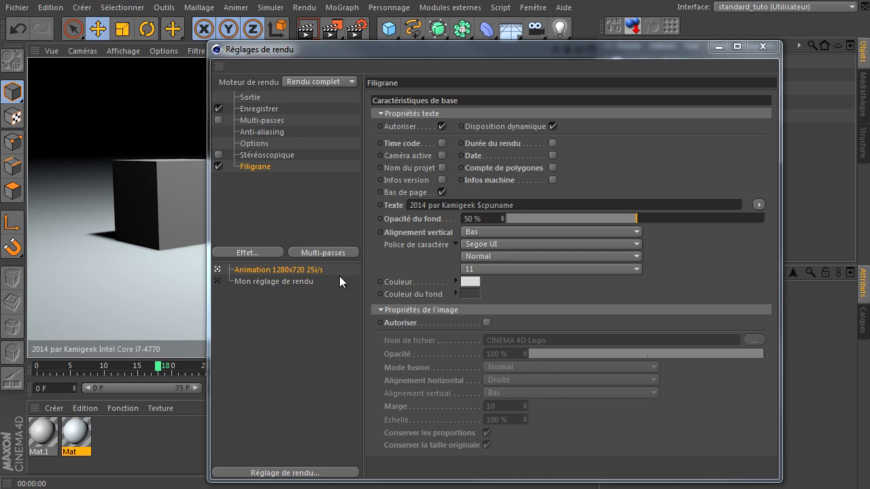
pyautogui.press('BackSpace')
pyautogui.press('BackSpace')
pyautogui.press('BackSpace')
pyautogui.press('BackSpace')
pyautogui.press('BackSpace')
pyautogui.press('BackSpace')
pyautogui.write('ompname')
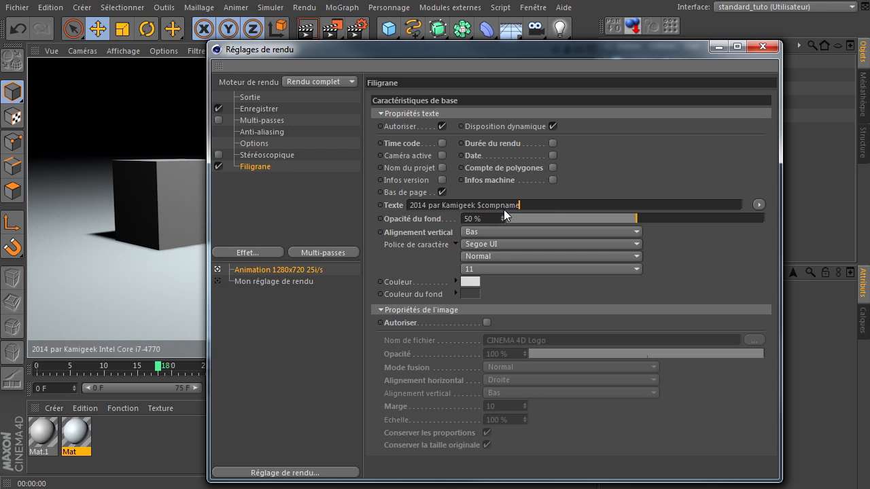
pyautogui.moveTo(571, 55); pyautogui.dragTo(869, 52)
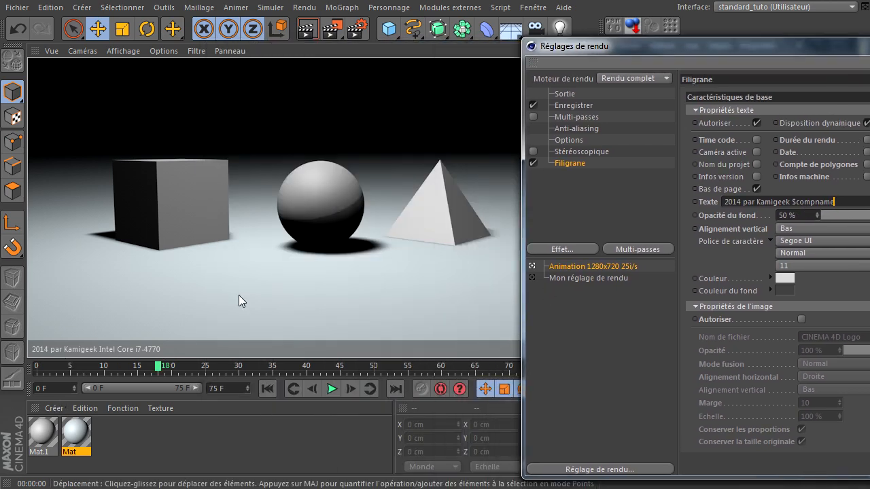
pyautogui.click(306, 30)
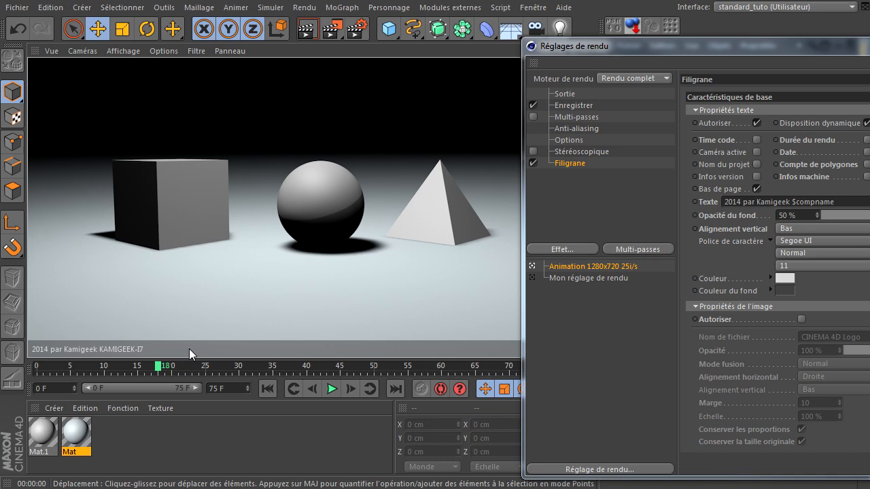
# Delete the "$compname" keyword from the end of the watermark's footer text
pyautogui.moveTo(544, 46); pyautogui.dragTo(237, 49)
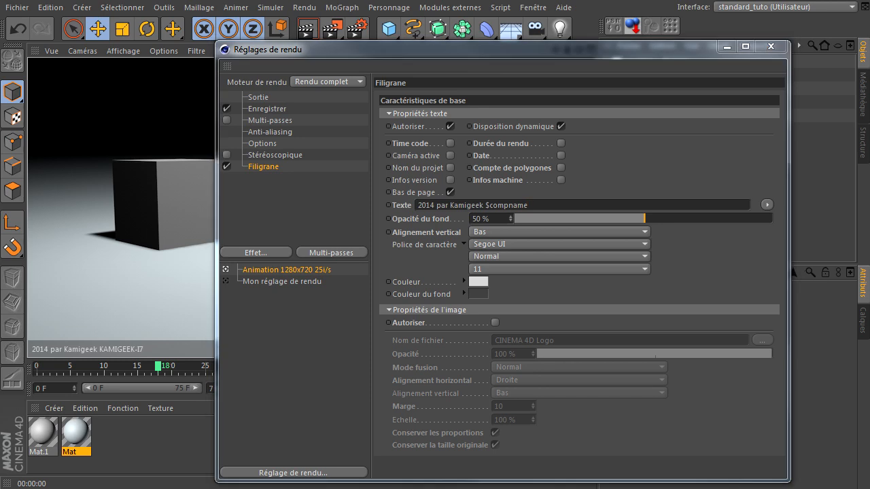
pyautogui.click(570, 203)
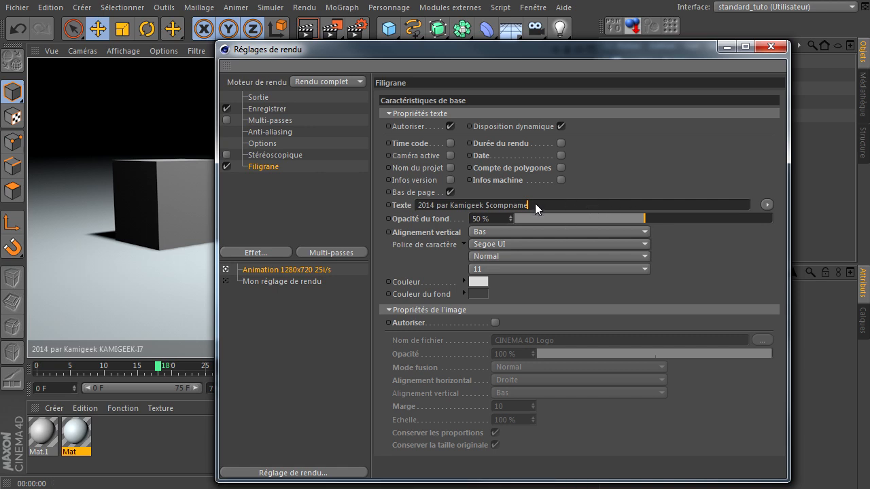
pyautogui.press('BackSpace')
pyautogui.press('BackSpace')
pyautogui.press('BackSpace')
pyautogui.press('BackSpace')
pyautogui.press('BackSpace')
pyautogui.press('BackSpace')
pyautogui.press('BackSpace')
pyautogui.press('BackSpace')
pyautogui.press('BackSpace')
pyautogui.press('BackSpace')
pyautogui.press('Return')
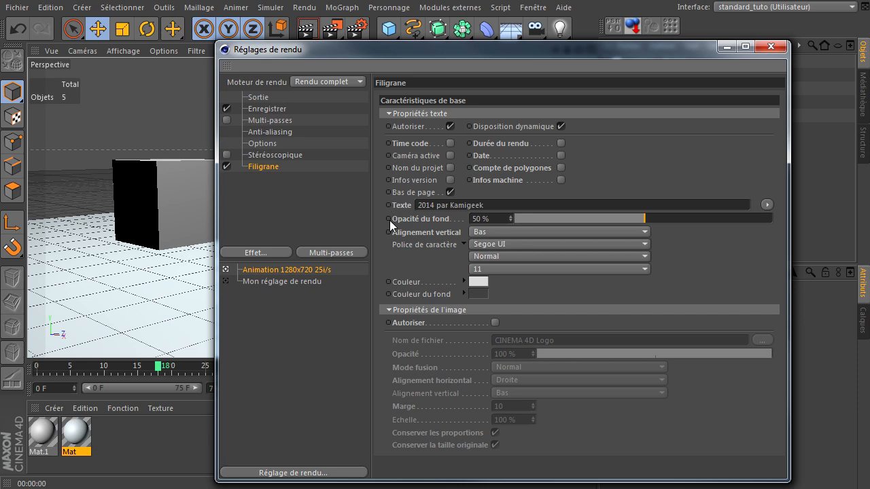
# Add a null object to the scene and name it "xpresso"
pyautogui.moveTo(468, 53); pyautogui.dragTo(297, 208)
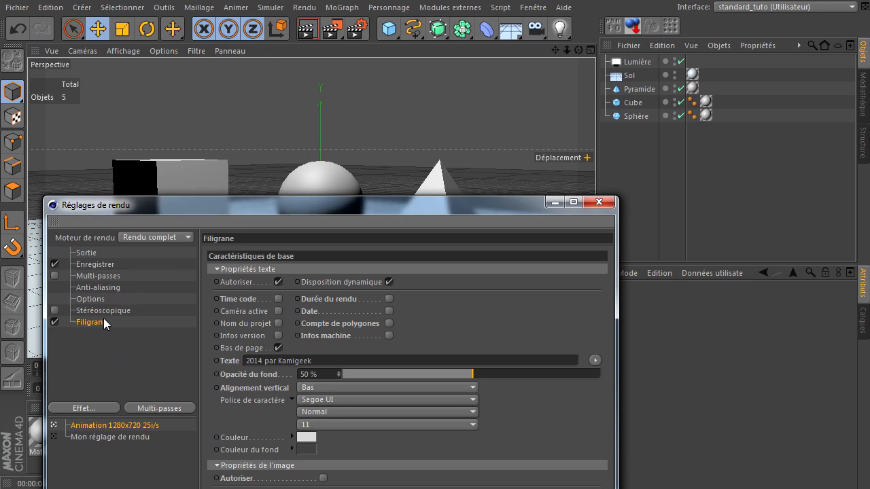
pyautogui.click(611, 122)
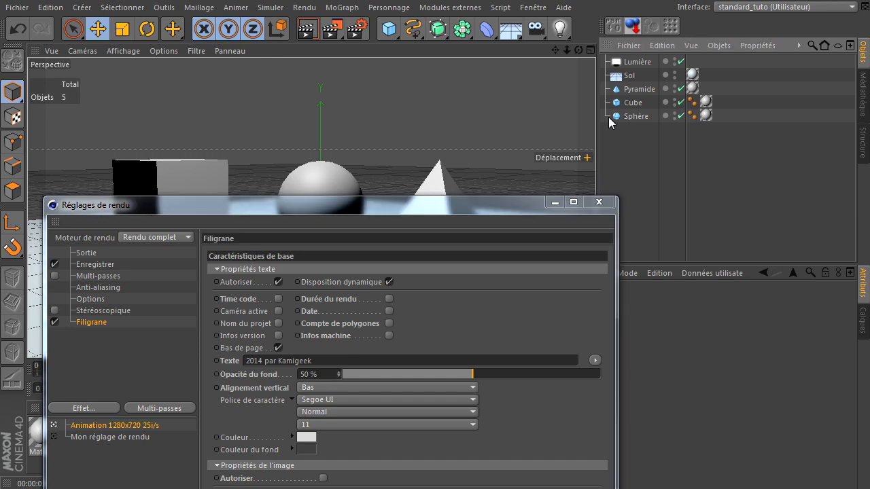
pyautogui.moveTo(385, 27); pyautogui.dragTo(465, 39)
pyautogui.doubleClick(637, 62)
pyautogui.write('xpresso')
pyautogui.press('Return')
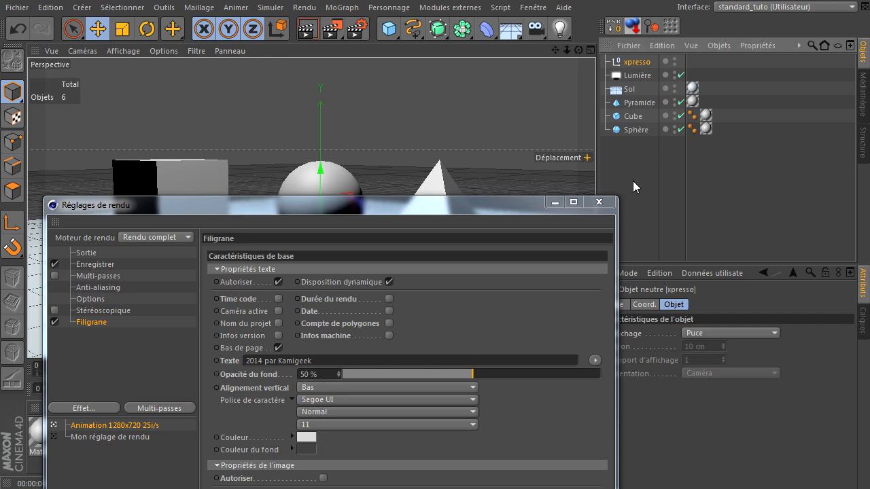
# Add an XPresso property to the "xpresso" null object and enlarge its node editor
pyautogui.rightClick(632, 64)
pyautogui.moveTo(656, 68)
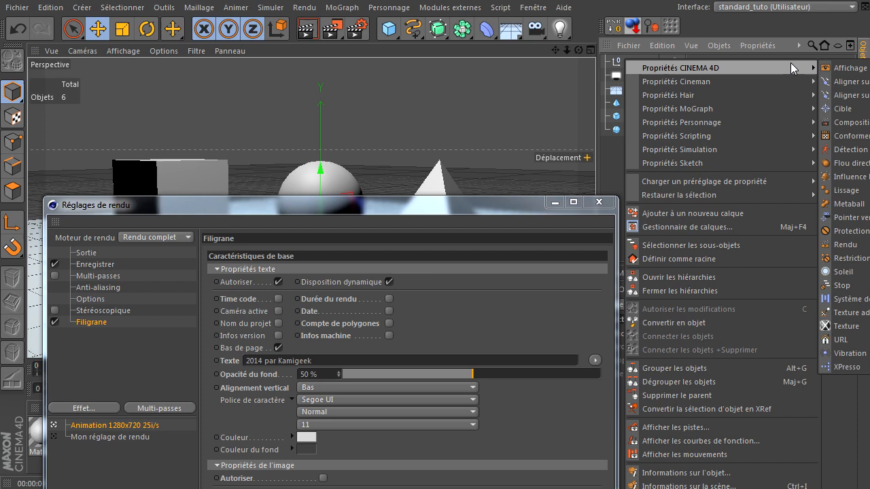
pyautogui.click(846, 367)
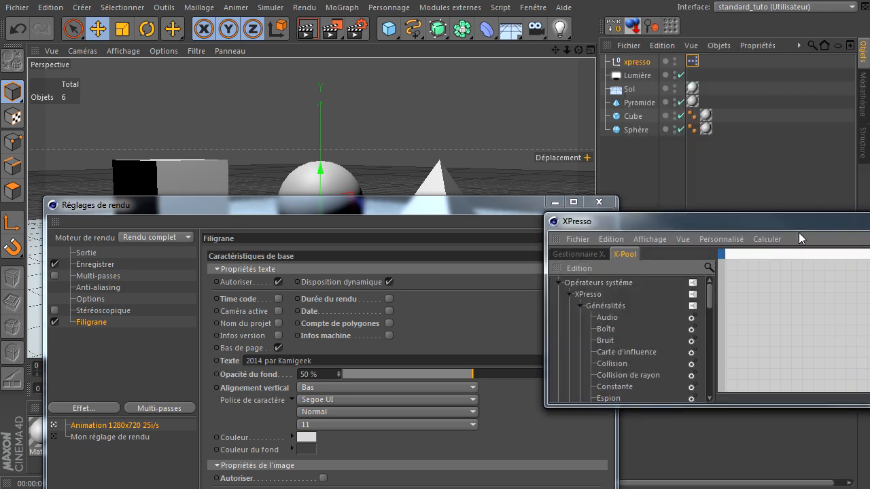
pyautogui.moveTo(762, 223); pyautogui.dragTo(266, 56)
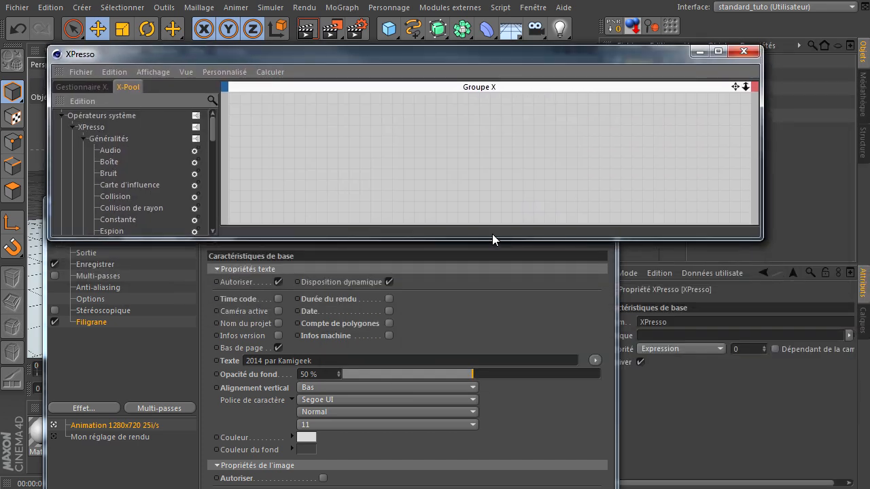
pyautogui.moveTo(503, 240); pyautogui.dragTo(538, 436)
pyautogui.moveTo(551, 50); pyautogui.dragTo(650, 58)
# Bring the Filigrane effect from the render settings into the XPresso group as a node, and enlarge the node
pyautogui.click(159, 202)
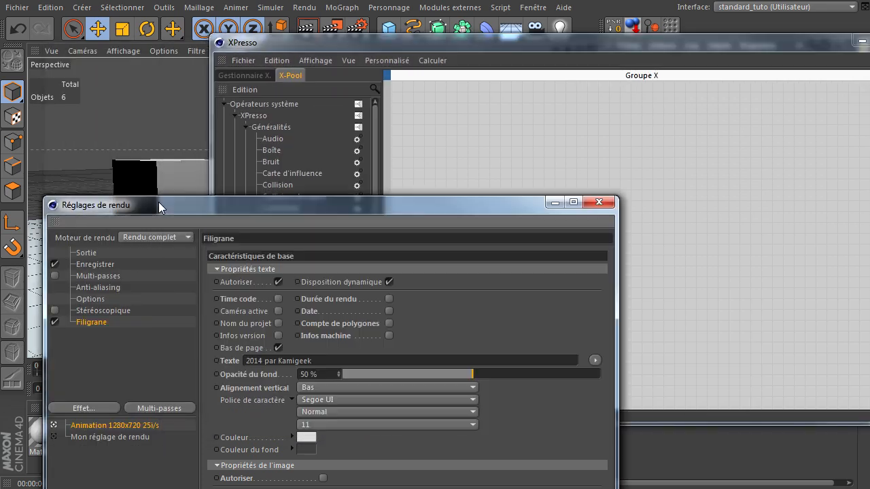
pyautogui.moveTo(155, 206); pyautogui.dragTo(127, 141)
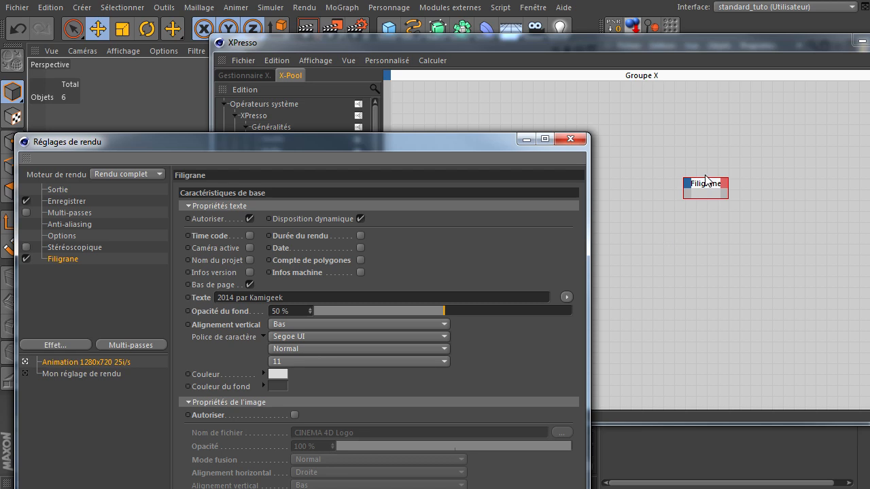
pyautogui.click(579, 139)
pyautogui.moveTo(714, 186); pyautogui.dragTo(622, 221)
# Add a Texte input port to the Filigrane node and reposition the node within the group
pyautogui.click(494, 139)
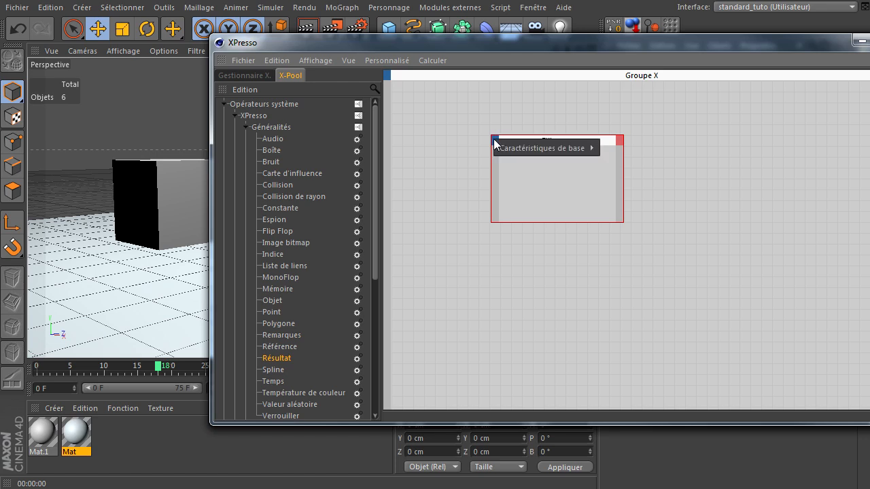
pyautogui.moveTo(517, 147)
pyautogui.moveTo(624, 149)
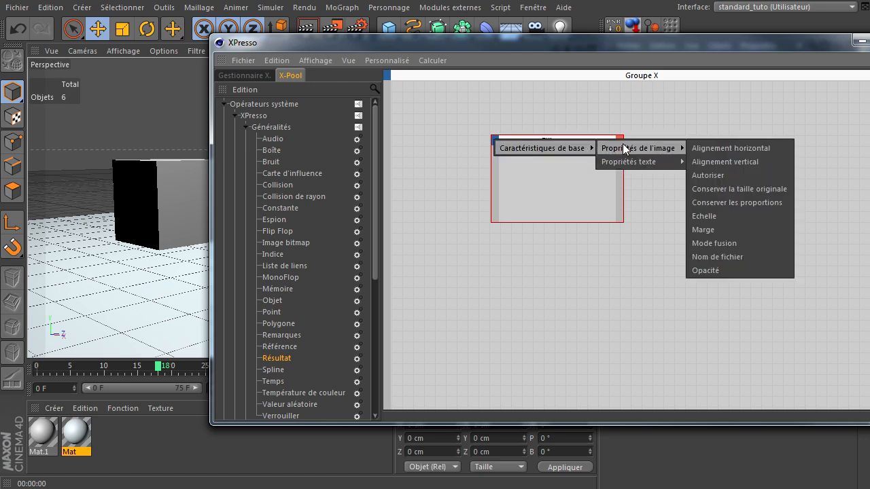
pyautogui.moveTo(621, 165)
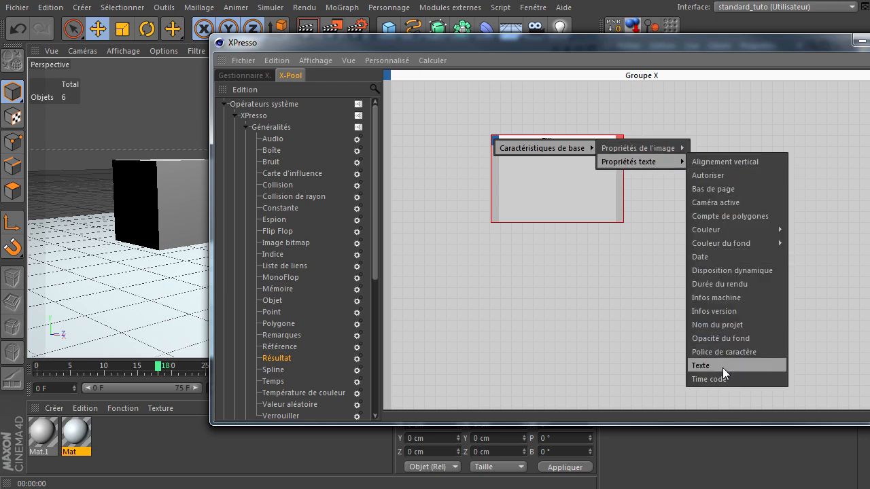
pyautogui.click(722, 368)
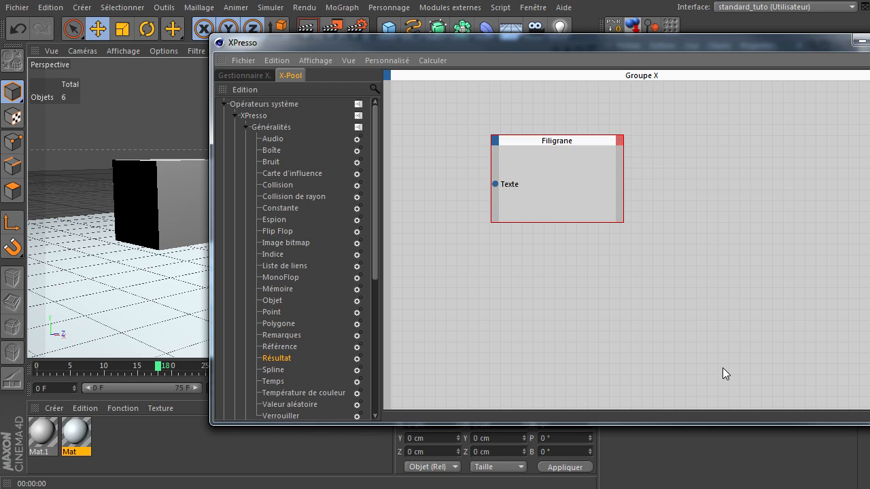
pyautogui.click(619, 141)
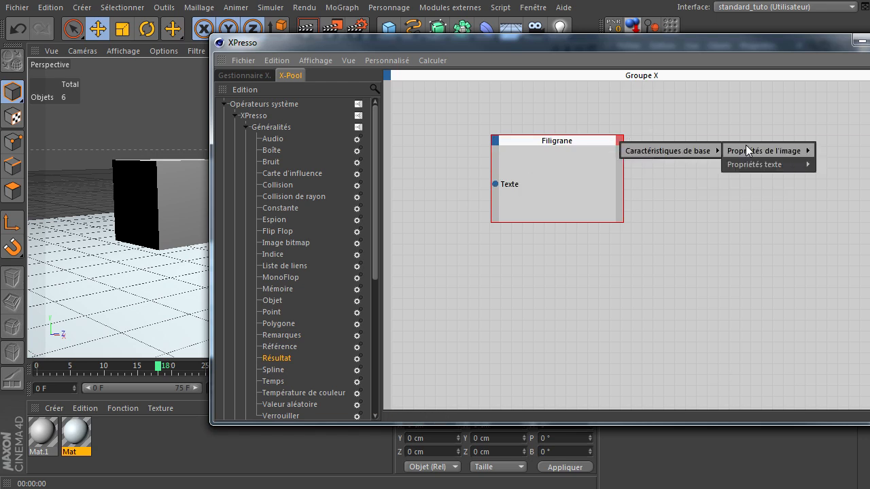
pyautogui.click(677, 259)
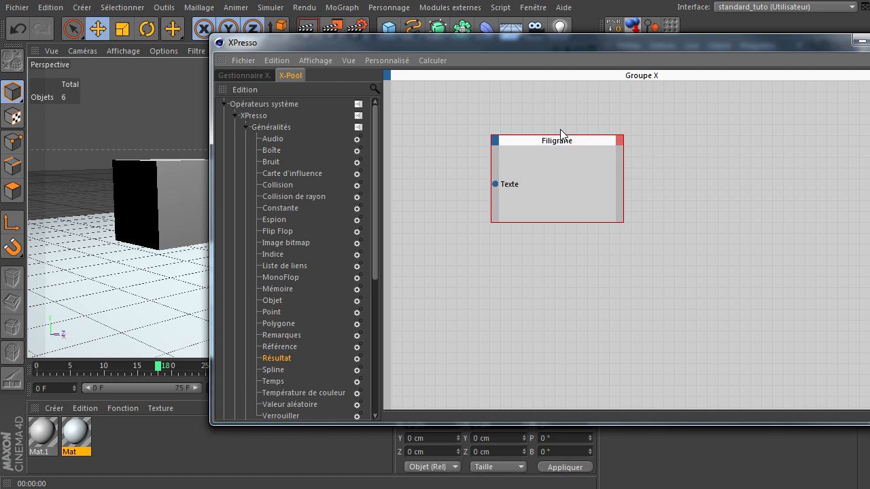
pyautogui.moveTo(554, 144); pyautogui.dragTo(674, 135)
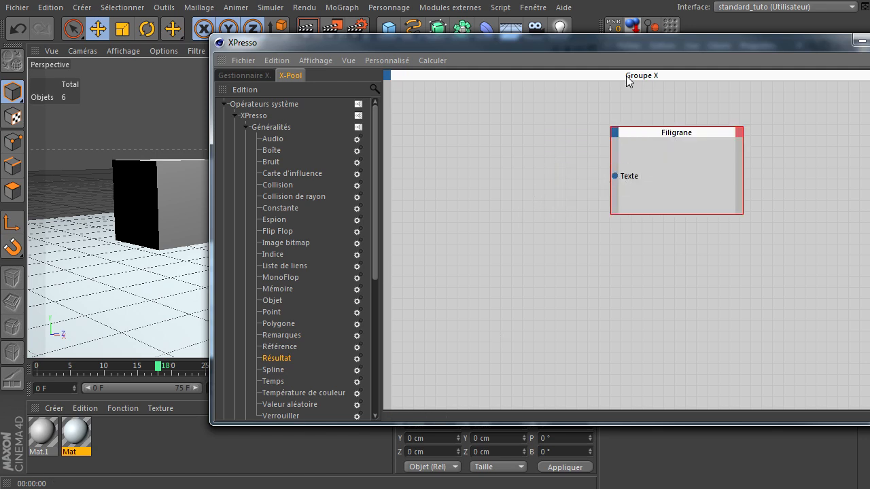
# Reopen the render settings and set a keyframe on the watermark's Texte parameter at frame 18
pyautogui.moveTo(634, 51); pyautogui.dragTo(677, 217)
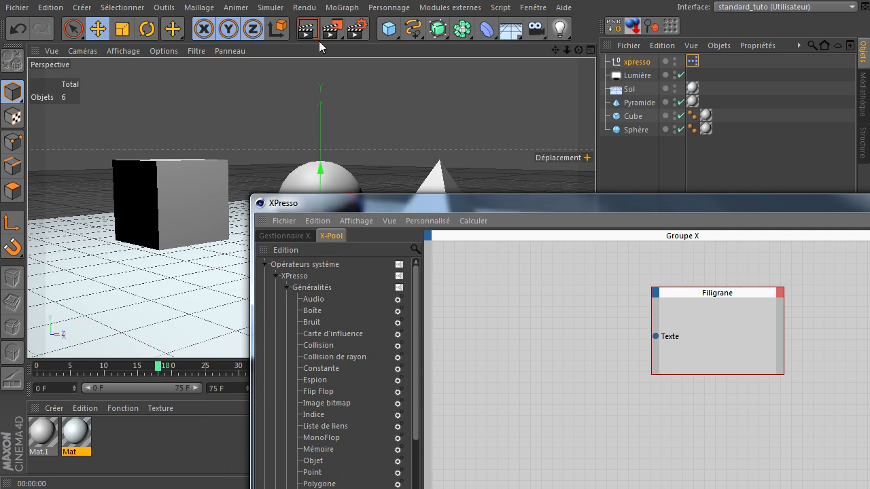
pyautogui.click(357, 28)
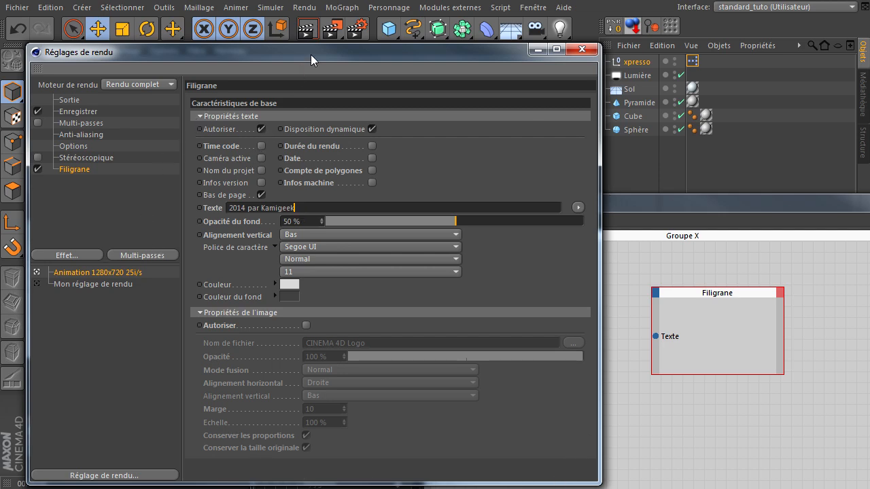
pyautogui.moveTo(310, 54); pyautogui.dragTo(302, 26)
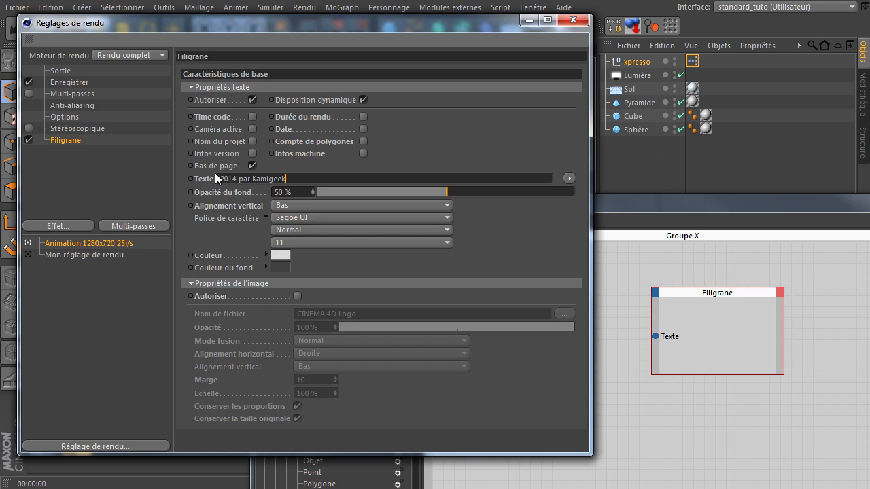
pyautogui.click(190, 179)
# Examine the watermark's Texte track in the timeline, and close the timeline
pyautogui.moveTo(320, 26); pyautogui.dragTo(869, 120)
pyautogui.click(533, 8)
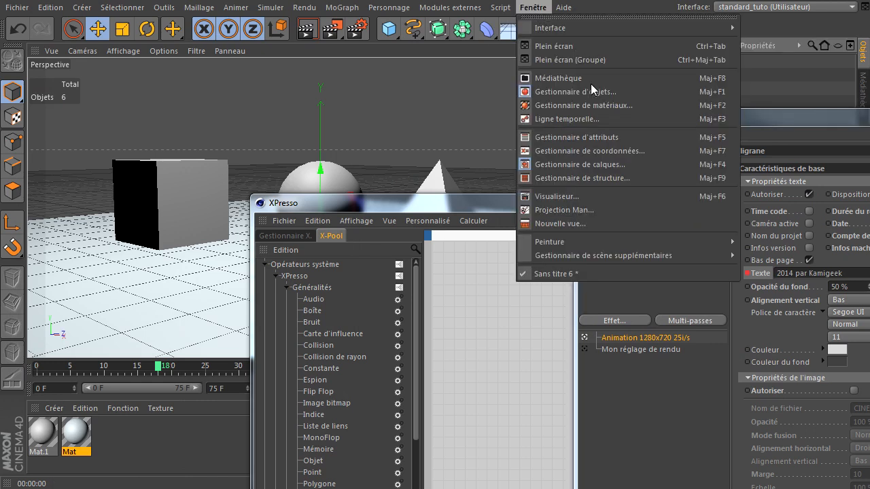
pyautogui.click(603, 118)
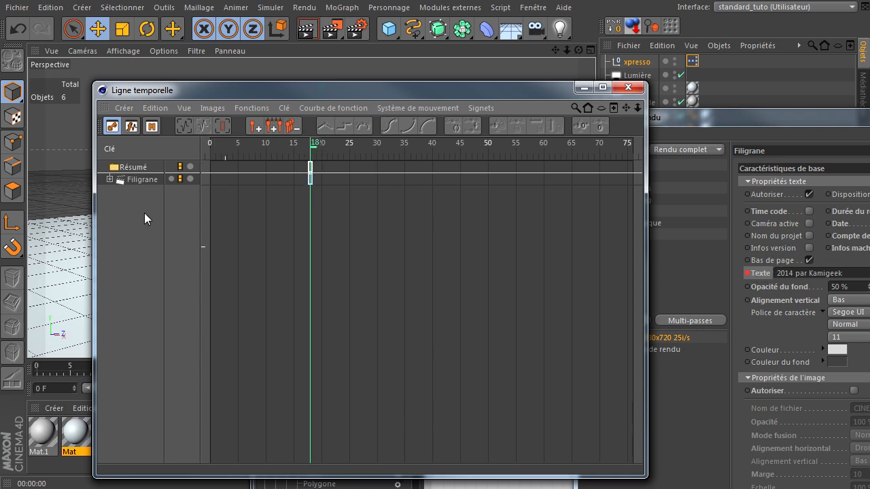
pyautogui.click(108, 179)
pyautogui.click(130, 191)
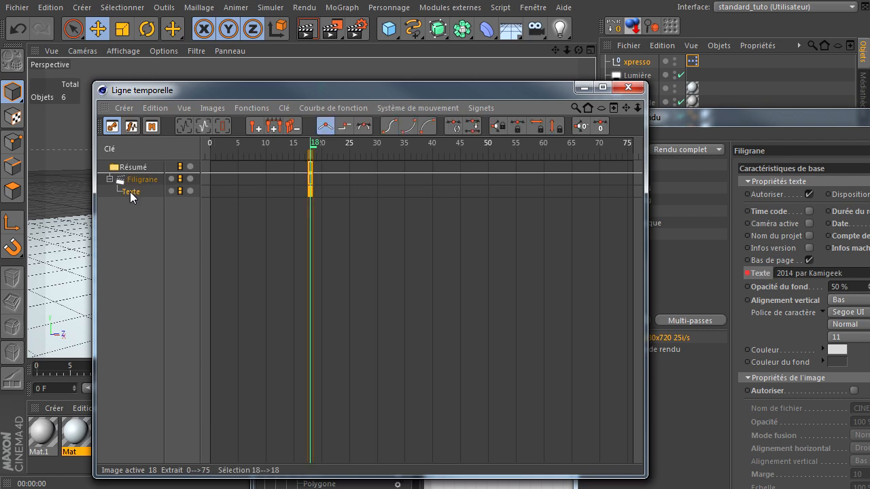
pyautogui.click(632, 87)
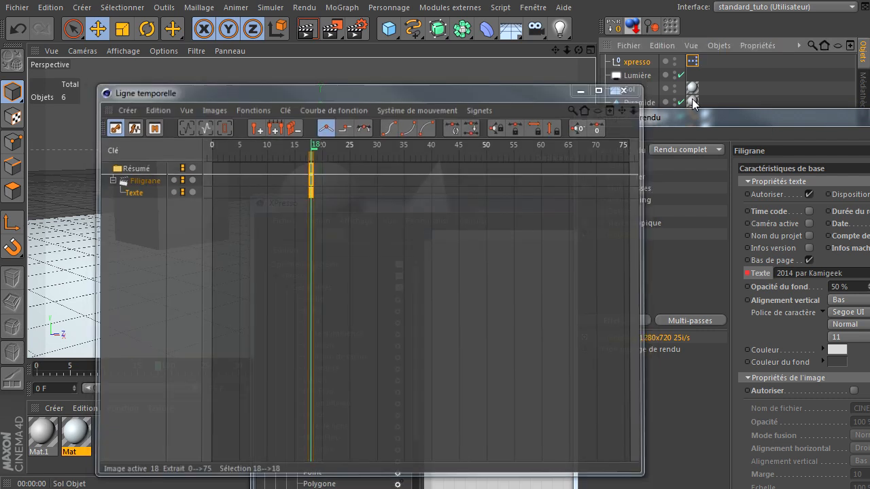
# Arrange the render settings and XPresso editor for access to both, and shift the Filigrane node across the group
pyautogui.moveTo(869, 115); pyautogui.dragTo(367, 34)
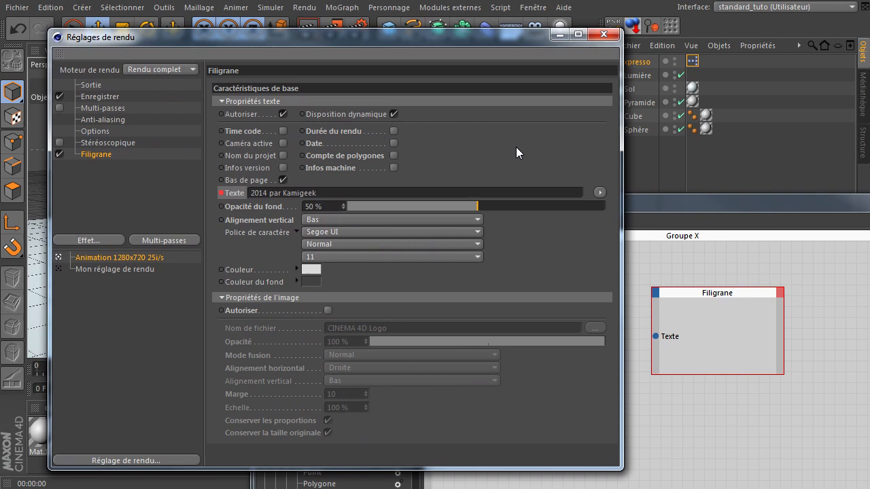
pyautogui.click(723, 330)
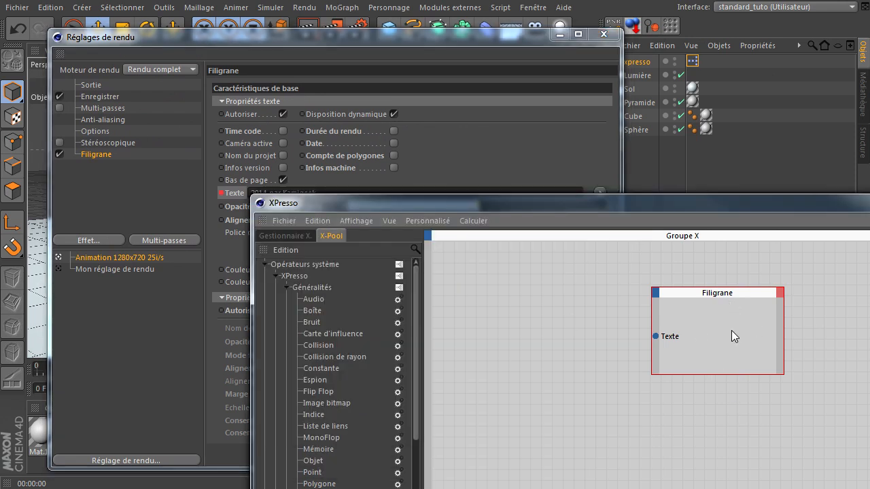
pyautogui.moveTo(739, 293); pyautogui.dragTo(577, 288)
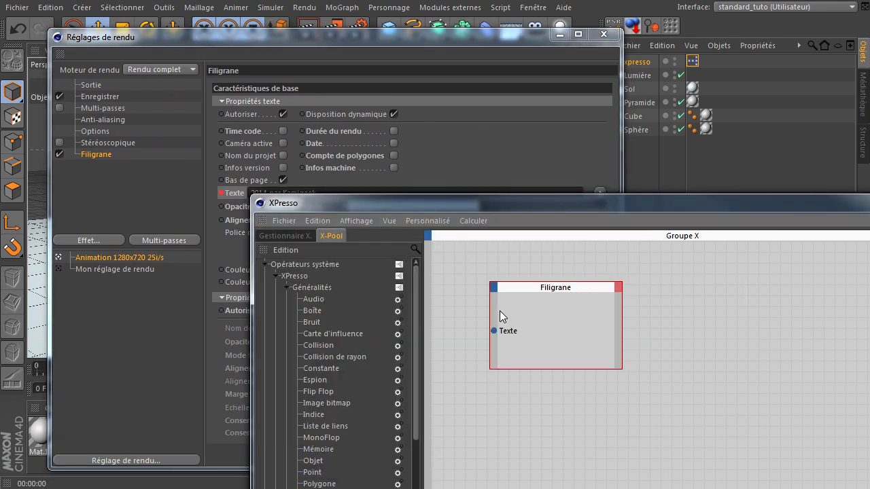
# Check the watermark's render settings and add a Texte output port to the Filigrane node from its text properties
pyautogui.click(503, 172)
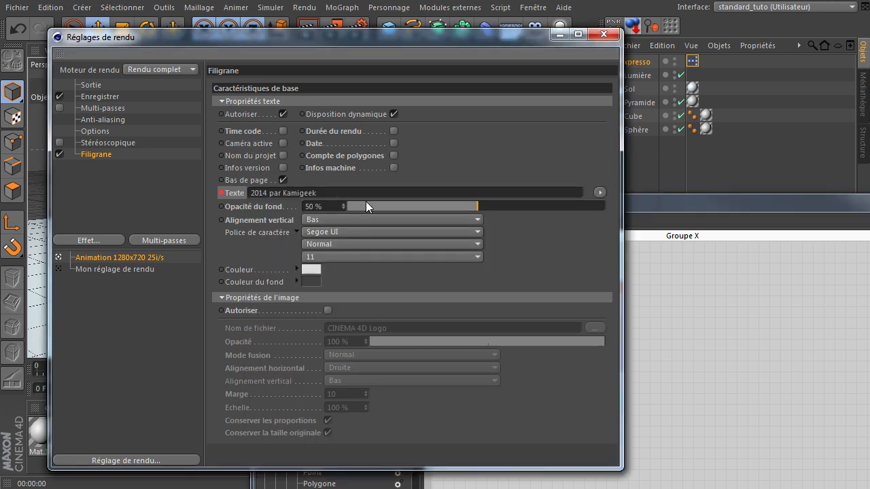
pyautogui.click(654, 266)
pyautogui.click(618, 287)
pyautogui.moveTo(768, 312)
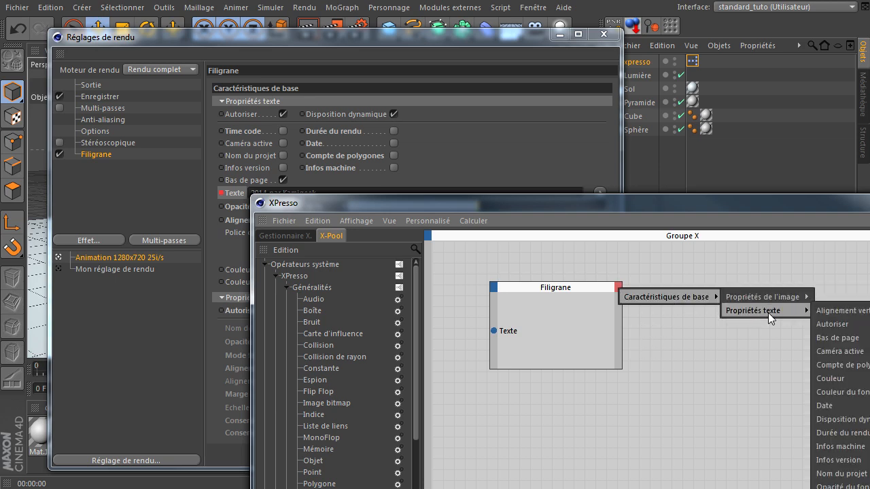
pyautogui.click(829, 487)
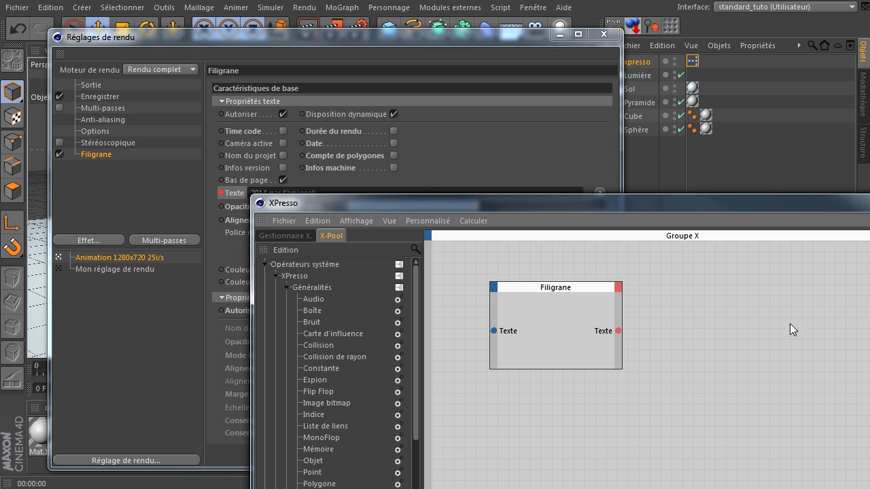
# Switch the watermark's image properties on and off in the render settings, and try the Disposition dynamique option
pyautogui.click(472, 153)
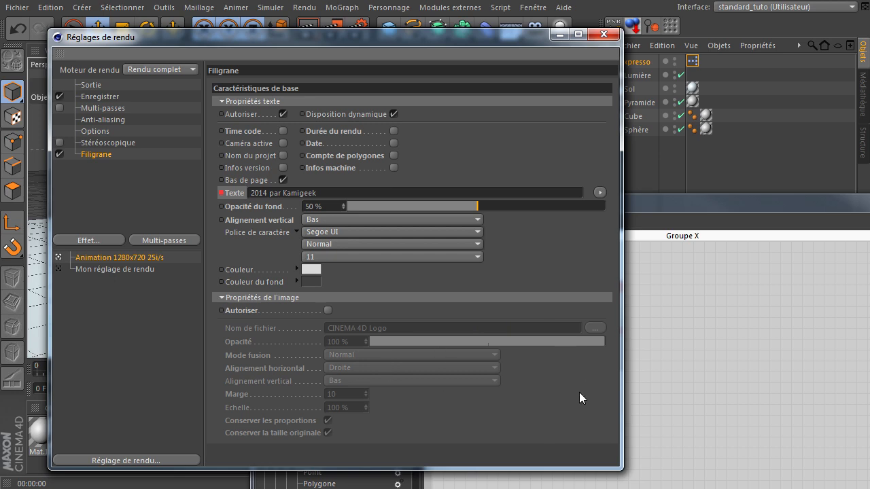
pyautogui.click(646, 361)
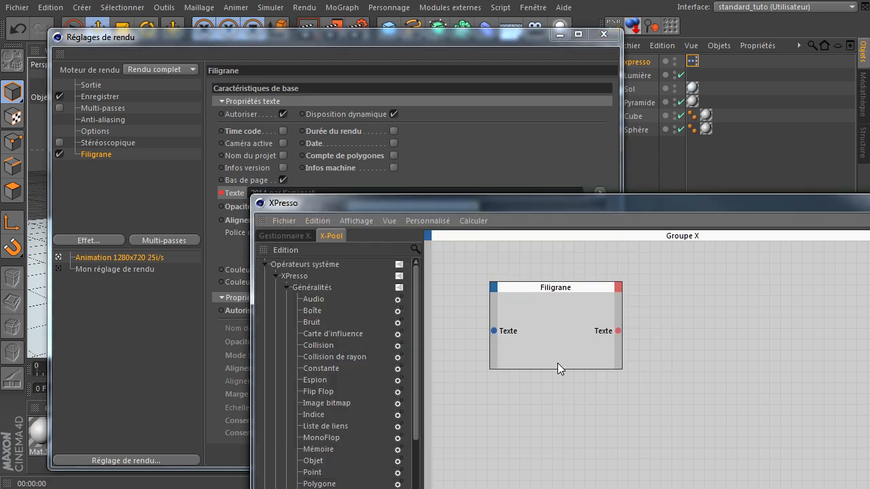
pyautogui.click(440, 33)
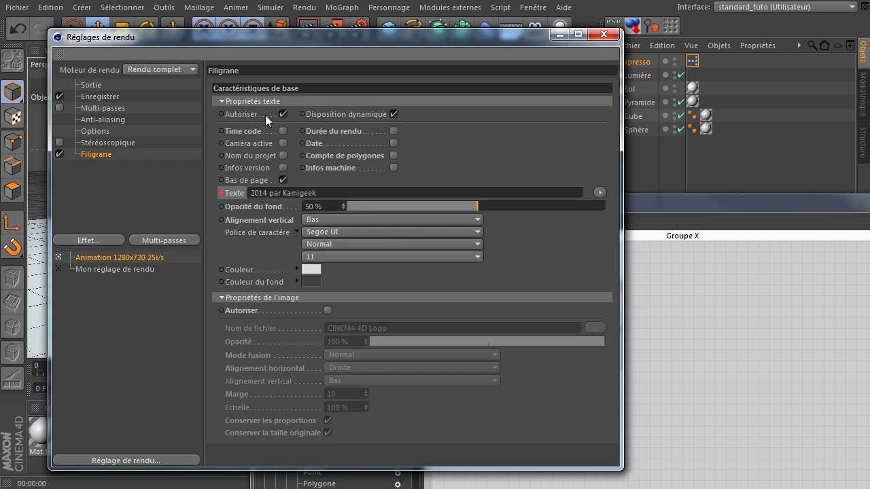
pyautogui.click(328, 311)
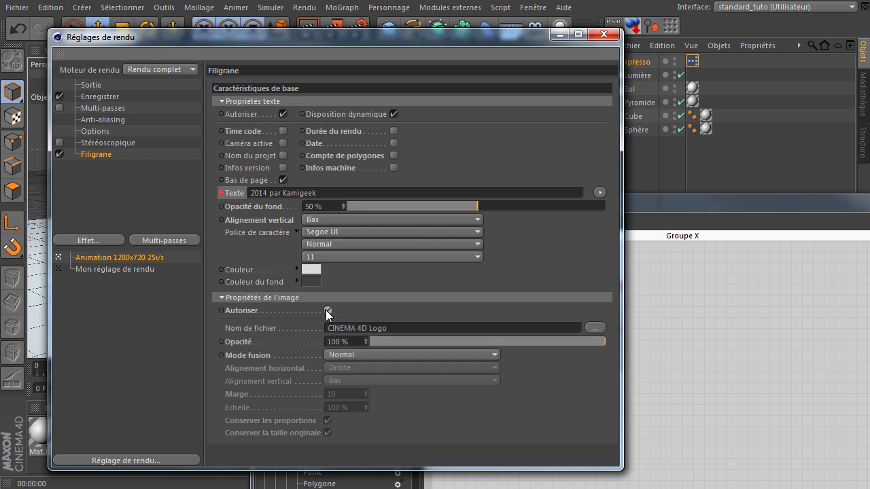
pyautogui.click(328, 311)
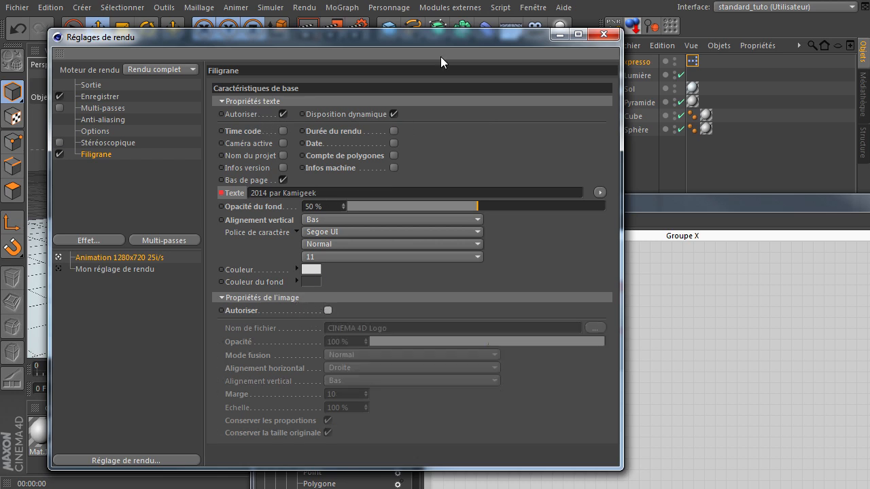
pyautogui.click(394, 114)
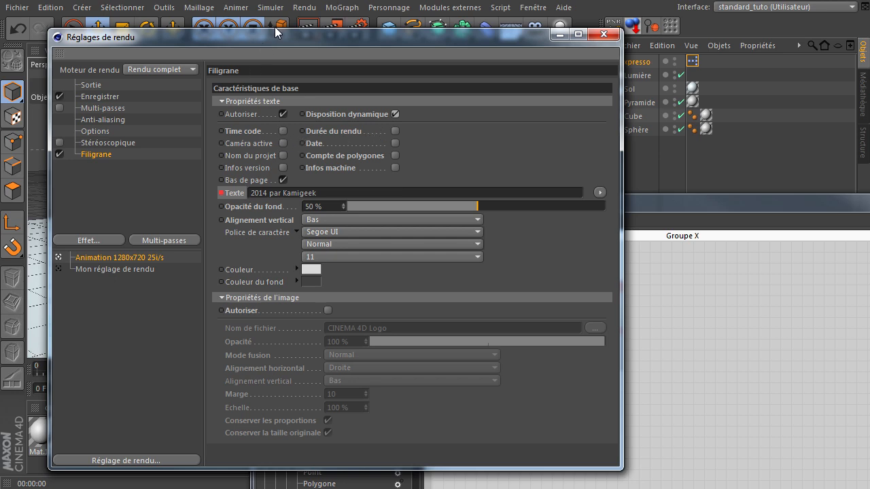
# Move the render settings window aside and close the XPresso editor
pyautogui.moveTo(272, 46); pyautogui.dragTo(710, 136)
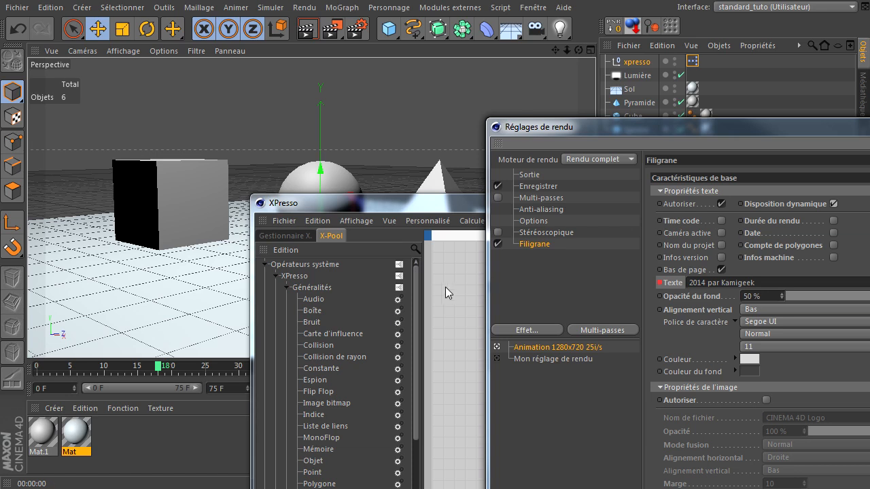
pyautogui.click(448, 293)
pyautogui.click(869, 202)
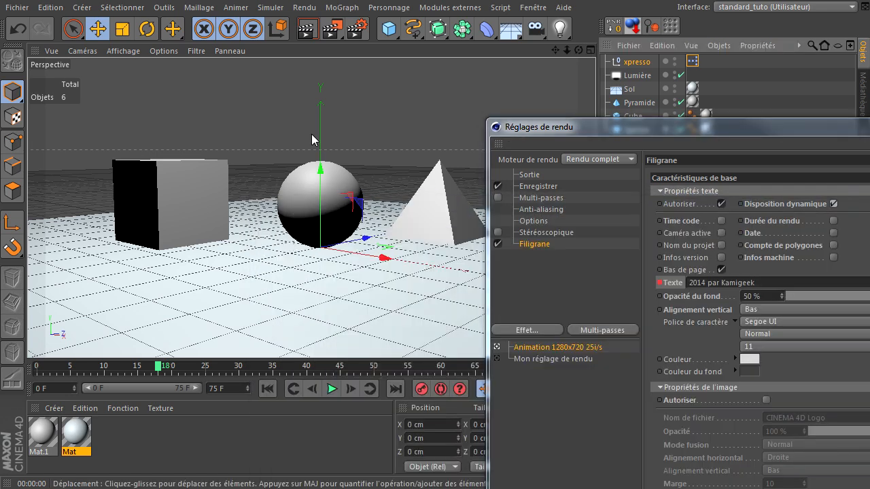
# Bring up the render's Enregistrer settings and set the output format to TIFF (calques PSD)
pyautogui.click(353, 28)
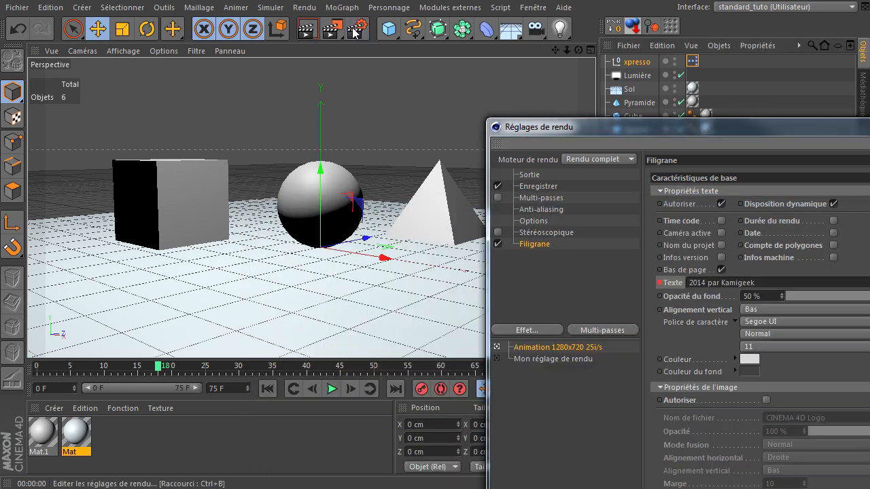
pyautogui.click(544, 186)
pyautogui.moveTo(640, 138); pyautogui.dragTo(353, 85)
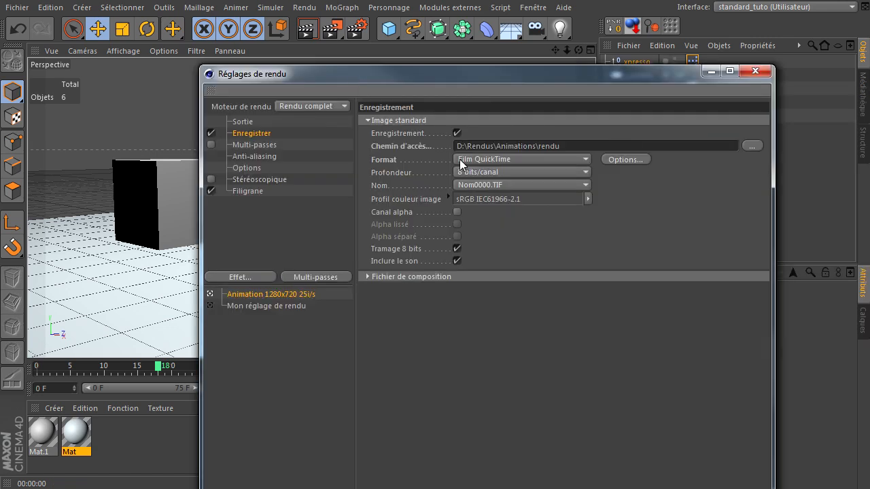
pyautogui.click(496, 160)
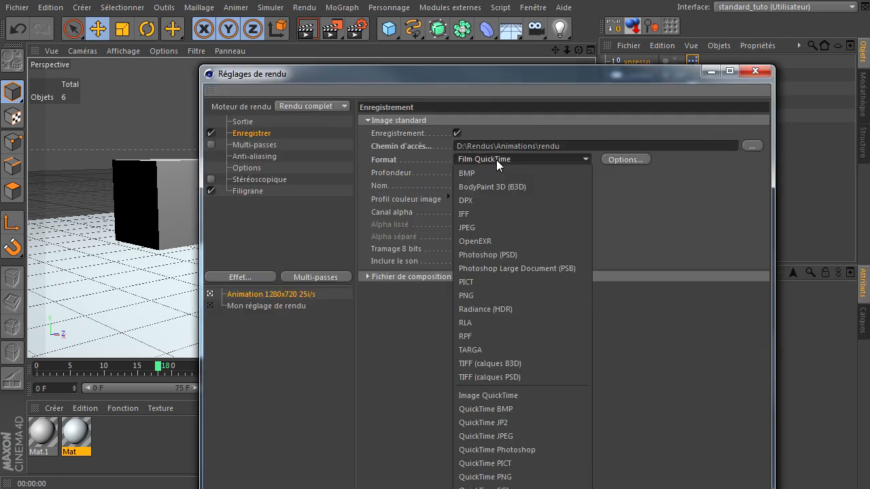
pyautogui.click(484, 377)
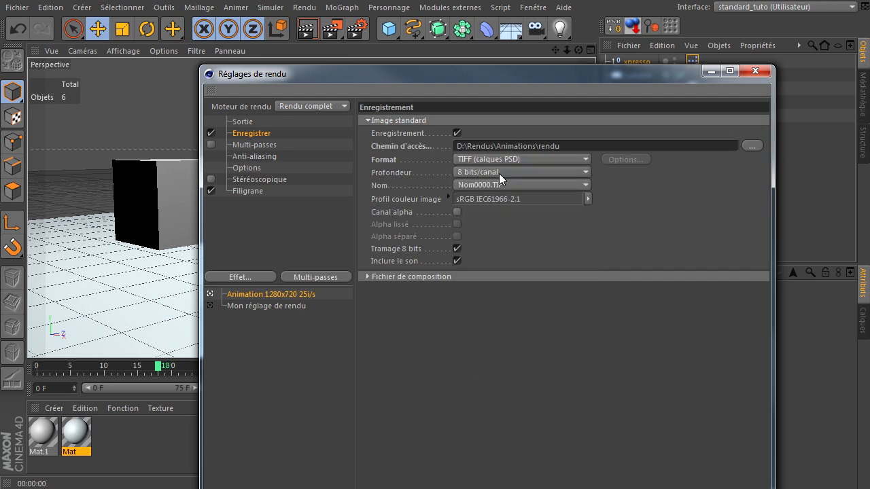
# Return to the Filigrane settings and reposition the render settings window to show all of its options
pyautogui.click(263, 191)
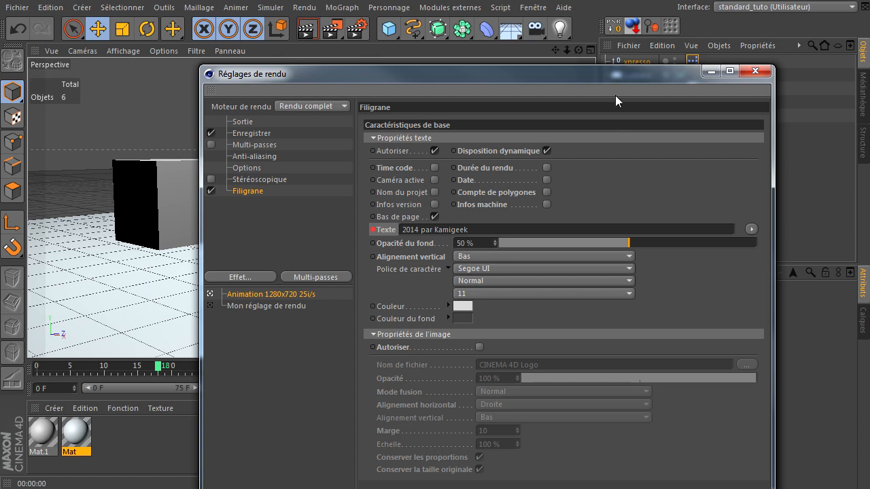
pyautogui.moveTo(614, 74); pyautogui.dragTo(508, 50)
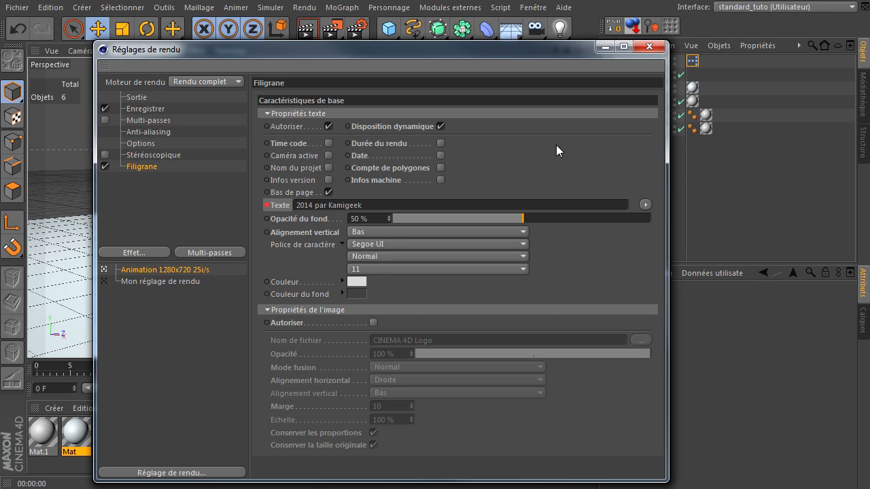